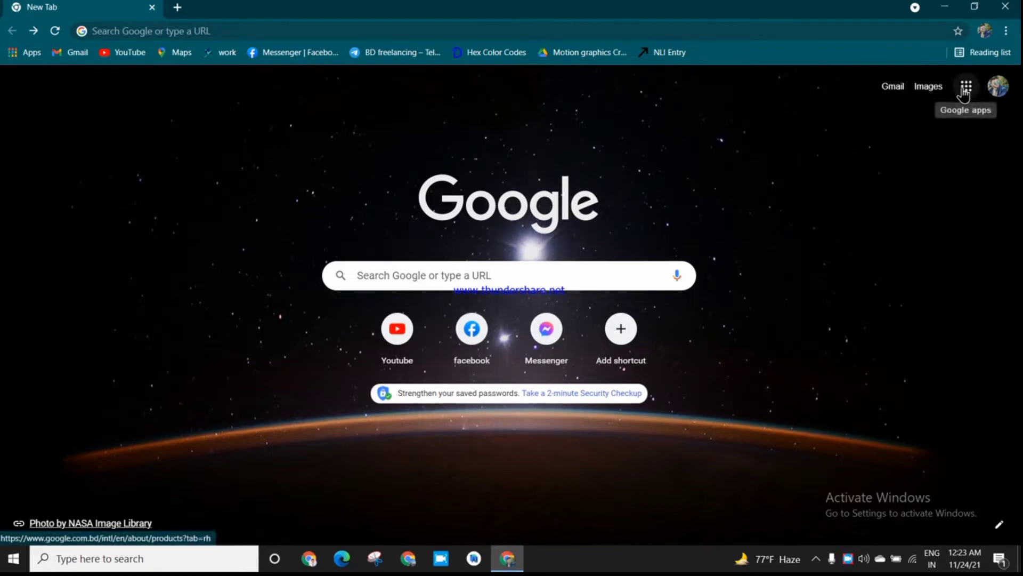
- Open Google Forms from the Google apps and start a new blank form
{"action": "left_click", "coordinate": [967, 87]}
{"action": "scroll", "coordinate": [894, 271], "scroll_direction": "down", "scroll_amount": 3}
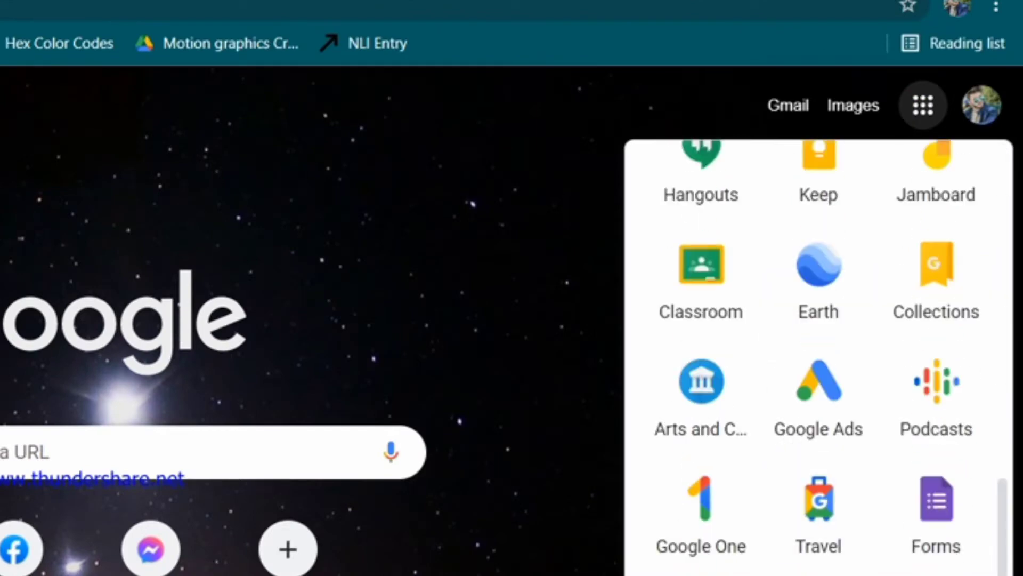
{"action": "left_click", "coordinate": [936, 542]}
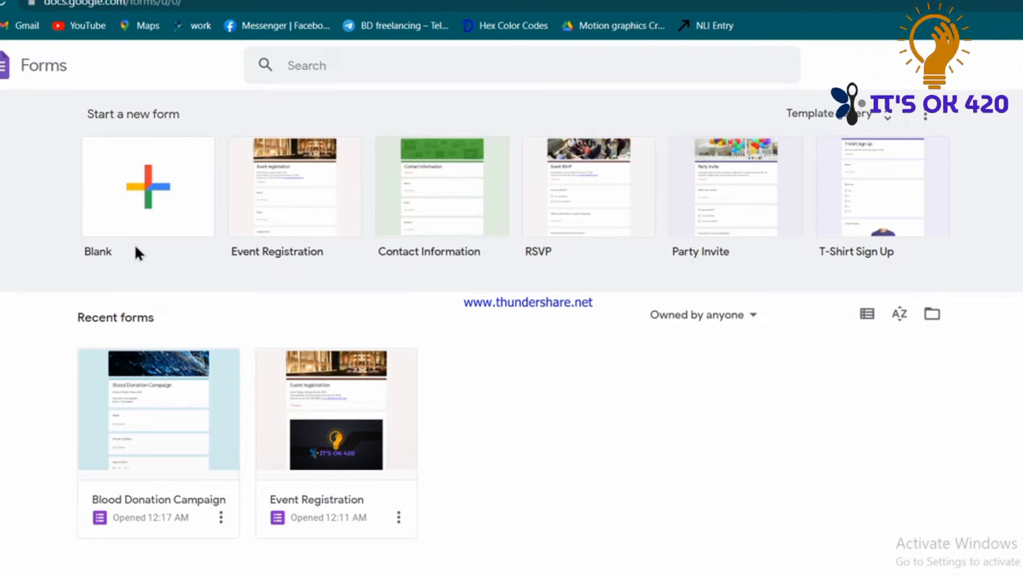
{"action": "left_click", "coordinate": [162, 180]}
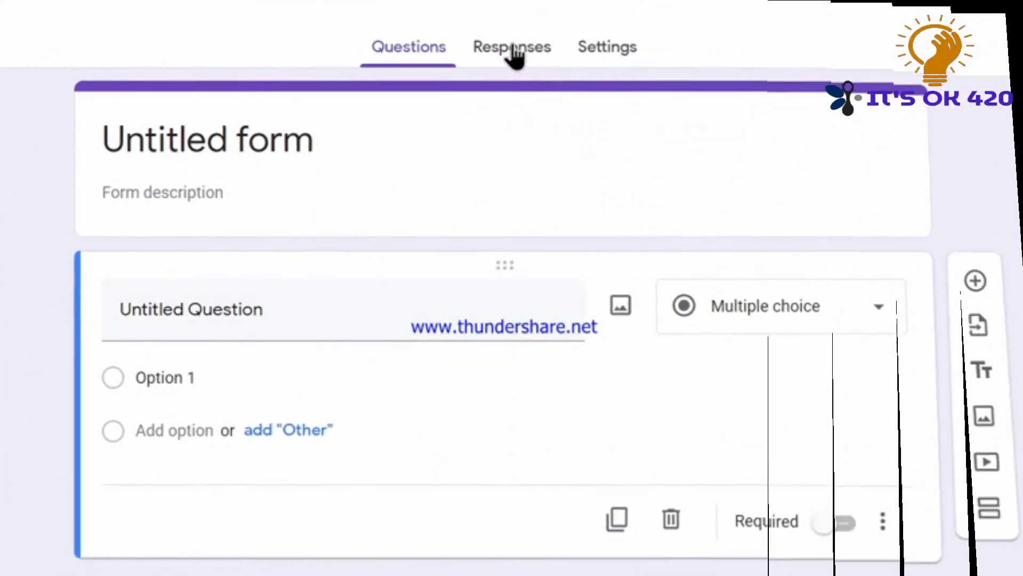
- Look through the new form's Responses and Settings pages, and return to its Questions page
{"action": "left_click", "coordinate": [513, 48]}
{"action": "left_click", "coordinate": [624, 59]}
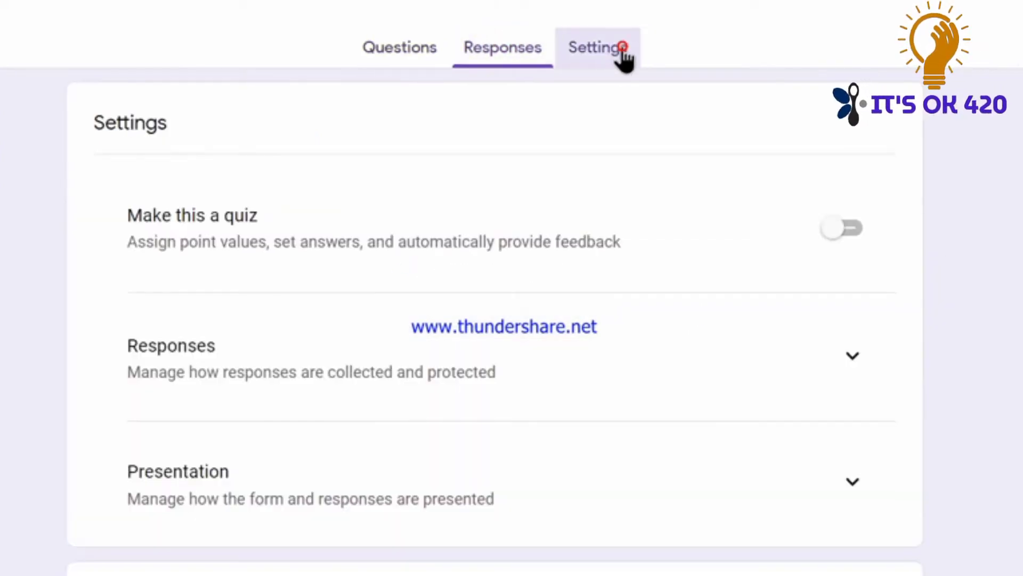
{"action": "left_click", "coordinate": [501, 55]}
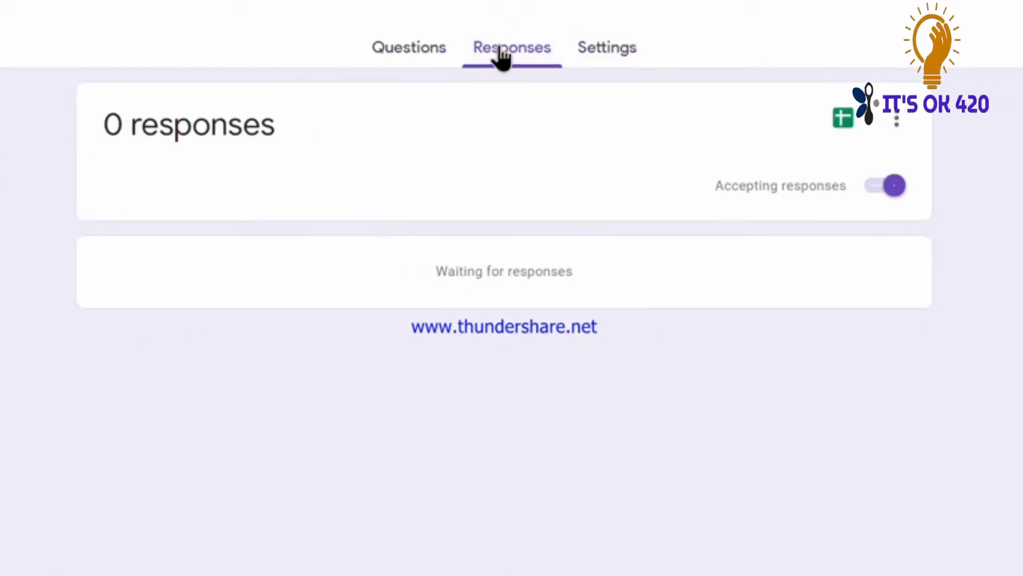
{"action": "left_click", "coordinate": [405, 53]}
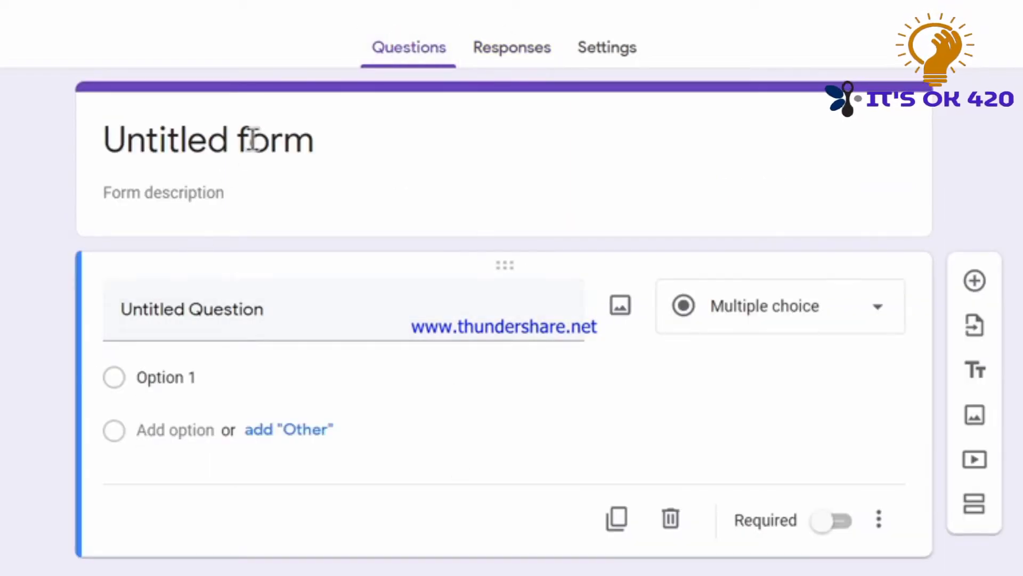
- Replace the untitled form's title with "Blood Donation Campagin"
{"action": "left_click", "coordinate": [274, 140]}
{"action": "left_click_drag", "start_coordinate": [357, 146], "coordinate": [47, 159]}
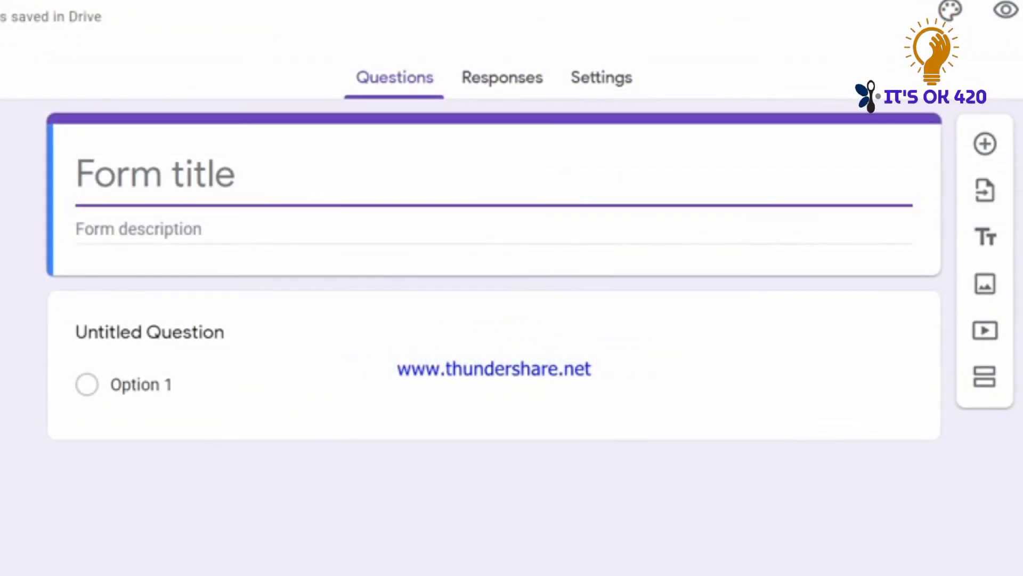
{"action": "type", "text": "Blood D"}
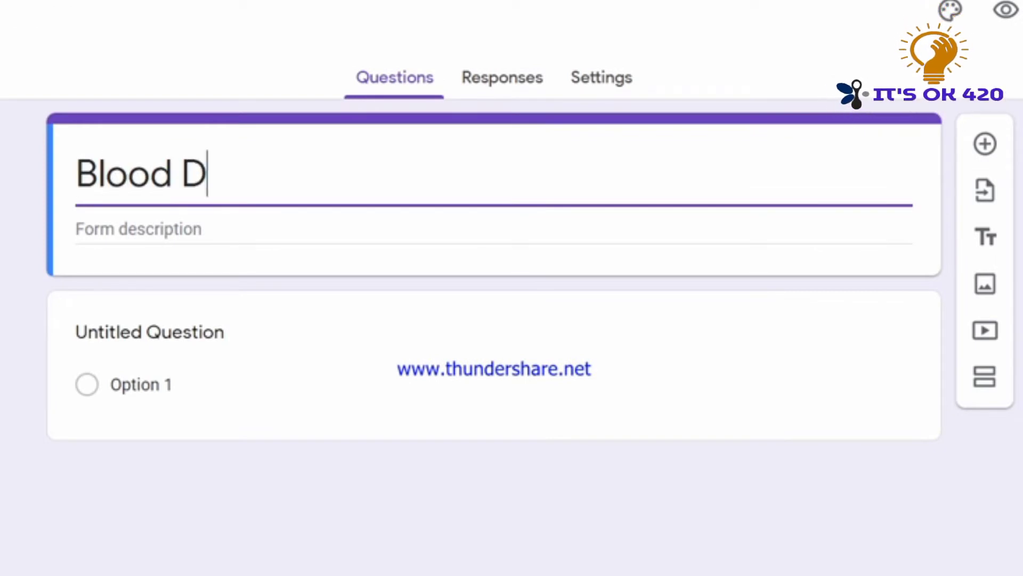
{"action": "type", "text": "onation "}
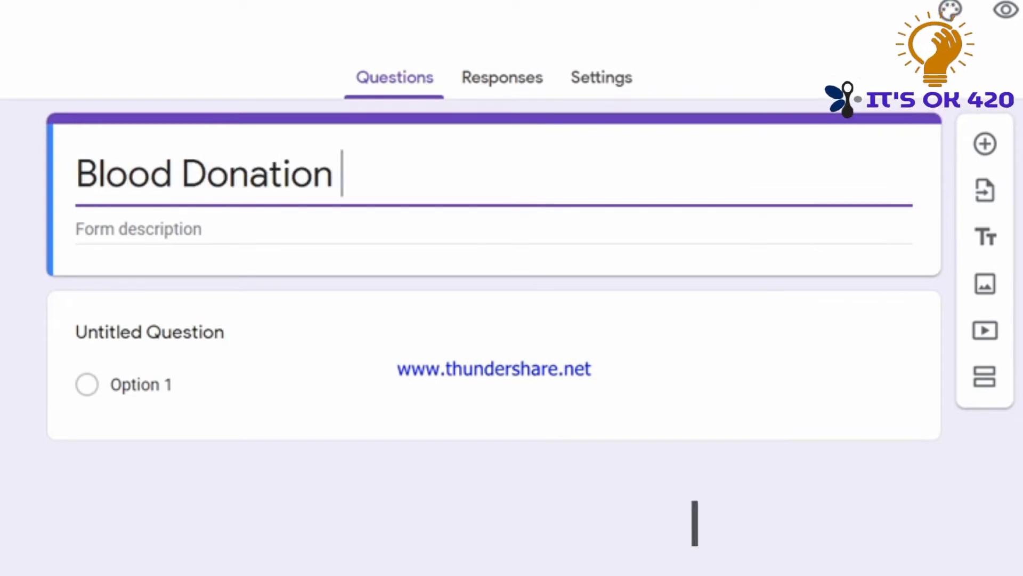
{"action": "type", "text": "Camp"}
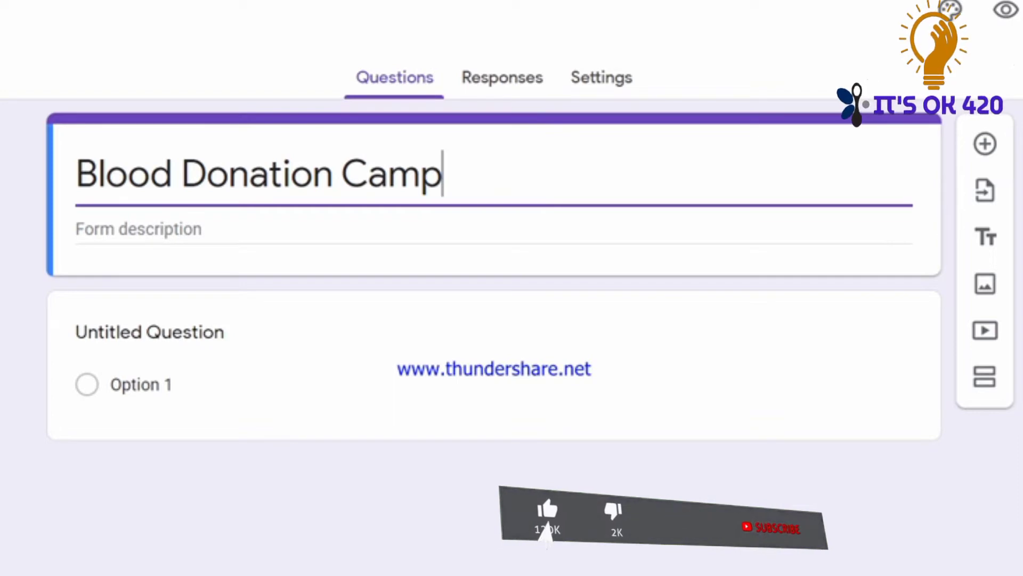
{"action": "type", "text": "agin"}
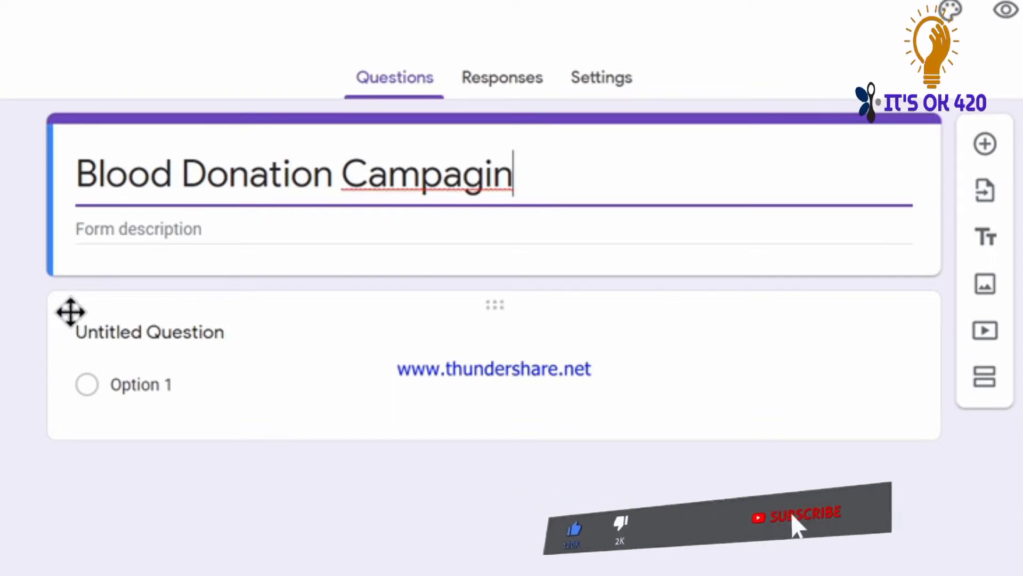
- Enter "Save Lives With Blood" as the form description
{"action": "left_click", "coordinate": [157, 228]}
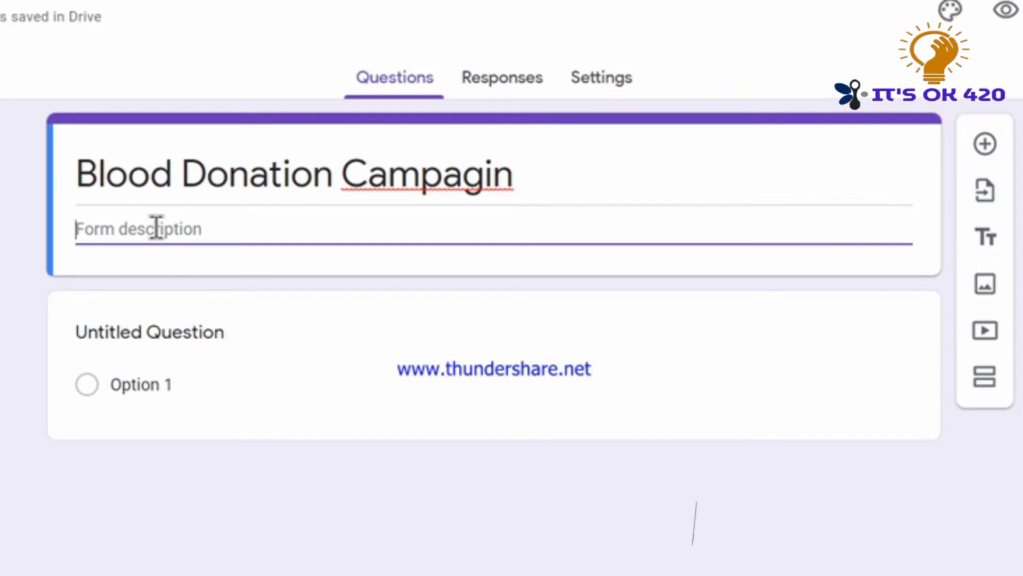
{"action": "type", "text": "Save"}
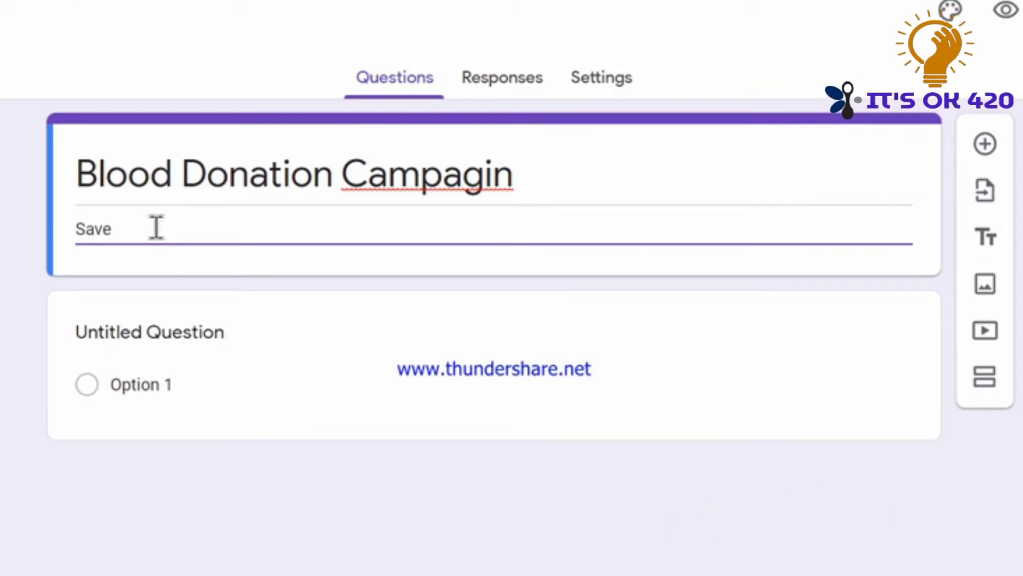
{"action": "type", "text": " Lives"}
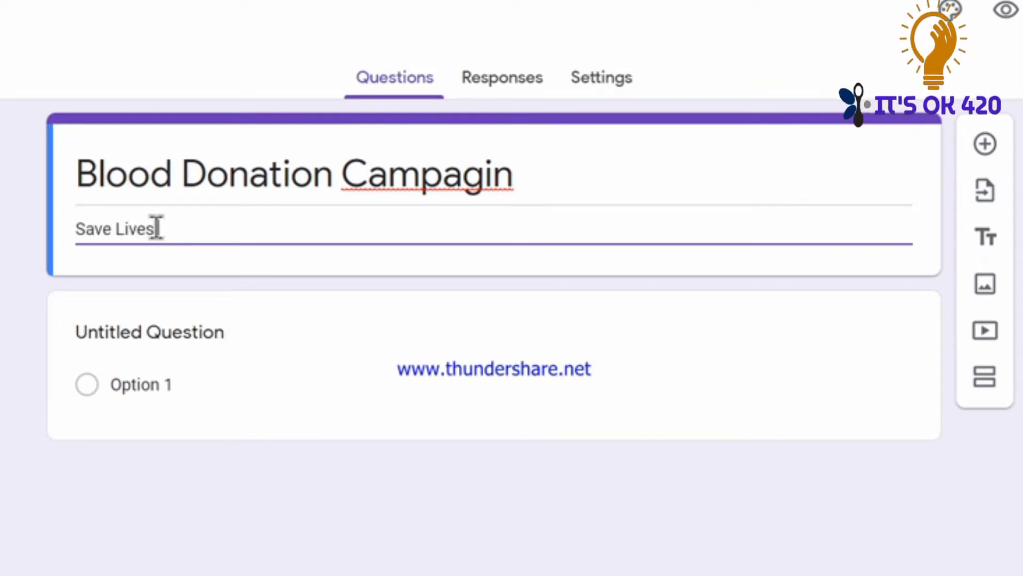
{"action": "type", "text": " Wit"}
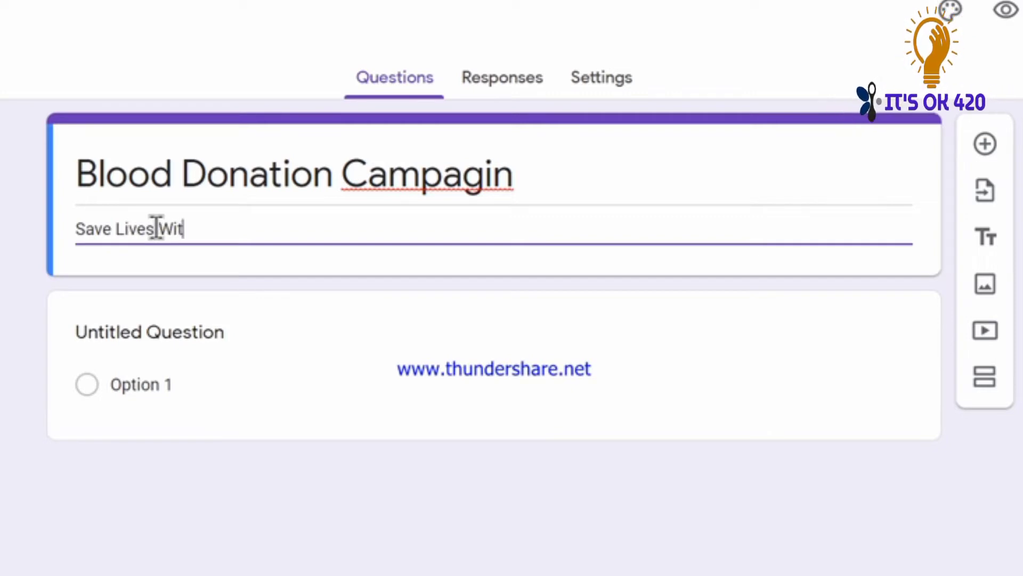
{"action": "type", "text": "h Blo"}
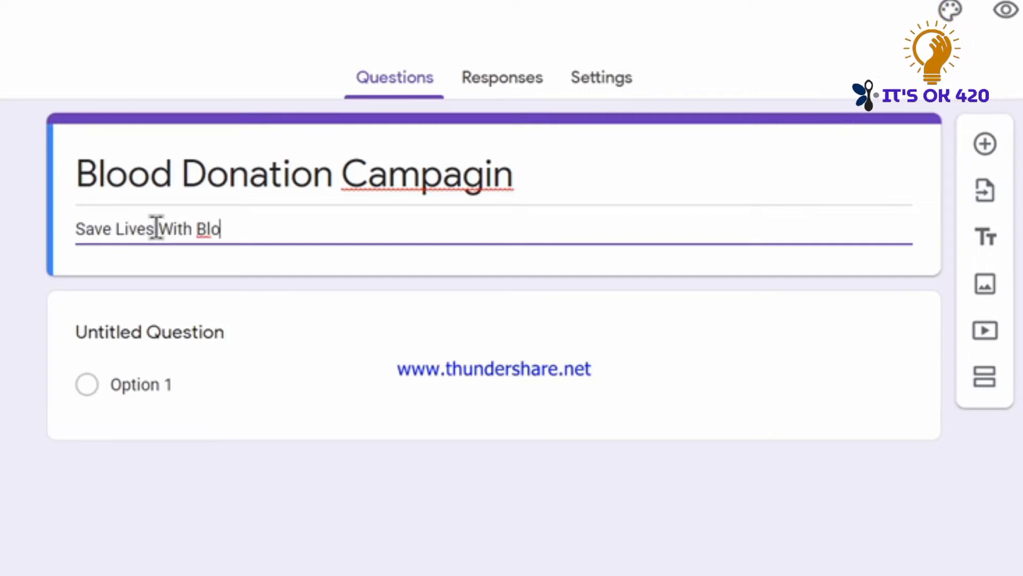
{"action": "type", "text": "od"}
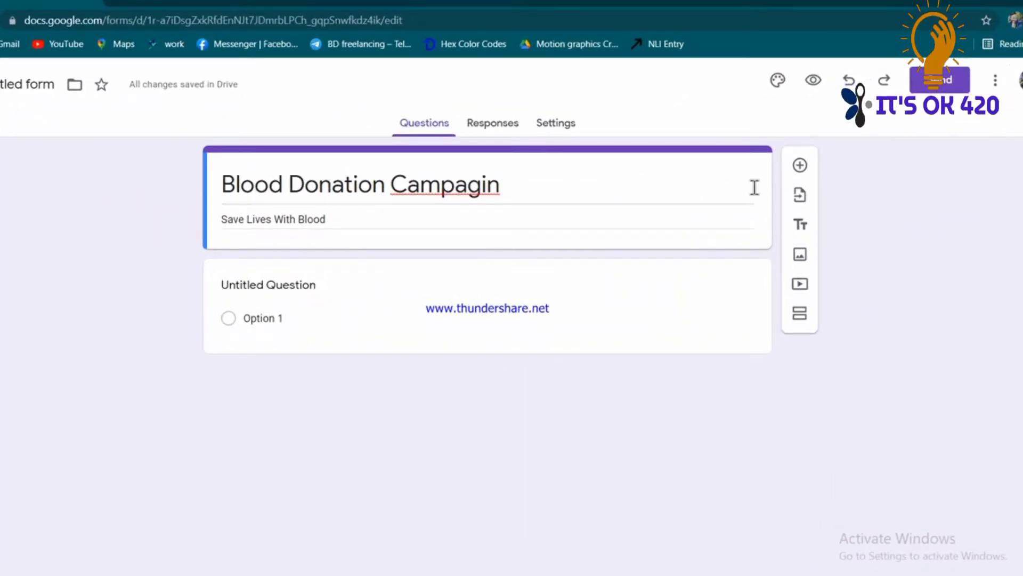
- Open the form's theme options and browse the Work and School header images, closing the chooser without picking one
{"action": "left_click", "coordinate": [778, 79]}
{"action": "left_click", "coordinate": [903, 230]}
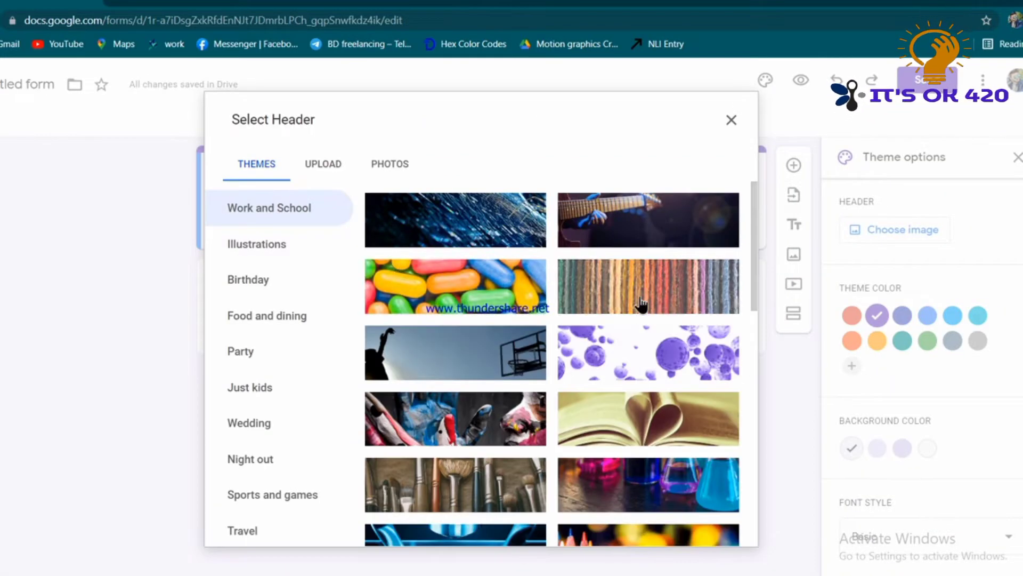
{"action": "scroll", "coordinate": [641, 305], "scroll_direction": "down", "scroll_amount": 15}
{"action": "scroll", "coordinate": [555, 359], "scroll_direction": "up", "scroll_amount": 10}
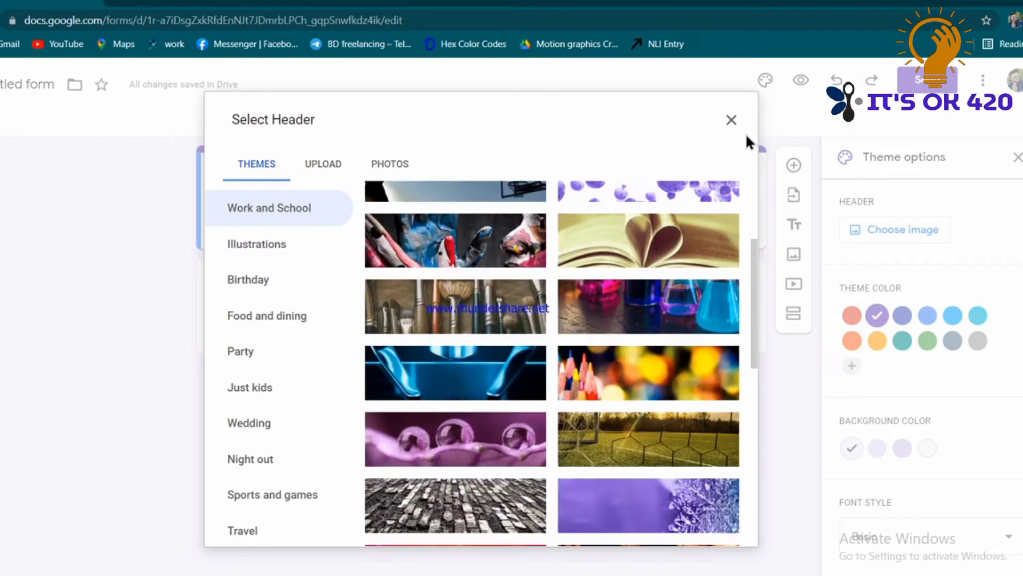
{"action": "left_click", "coordinate": [733, 119]}
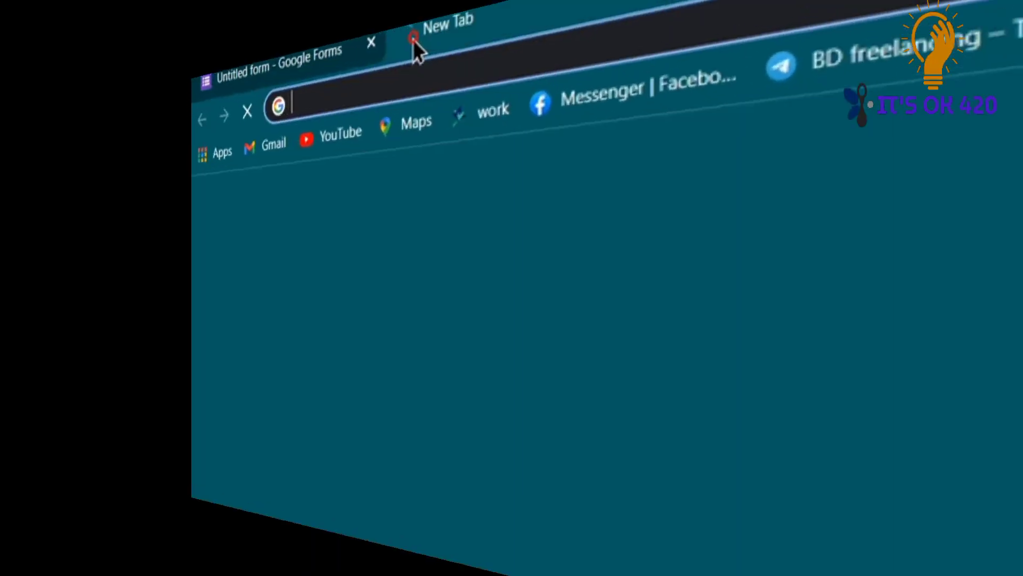
- Search the web for "blood donation image" in a new browser tab
{"action": "type", "text": "b"}
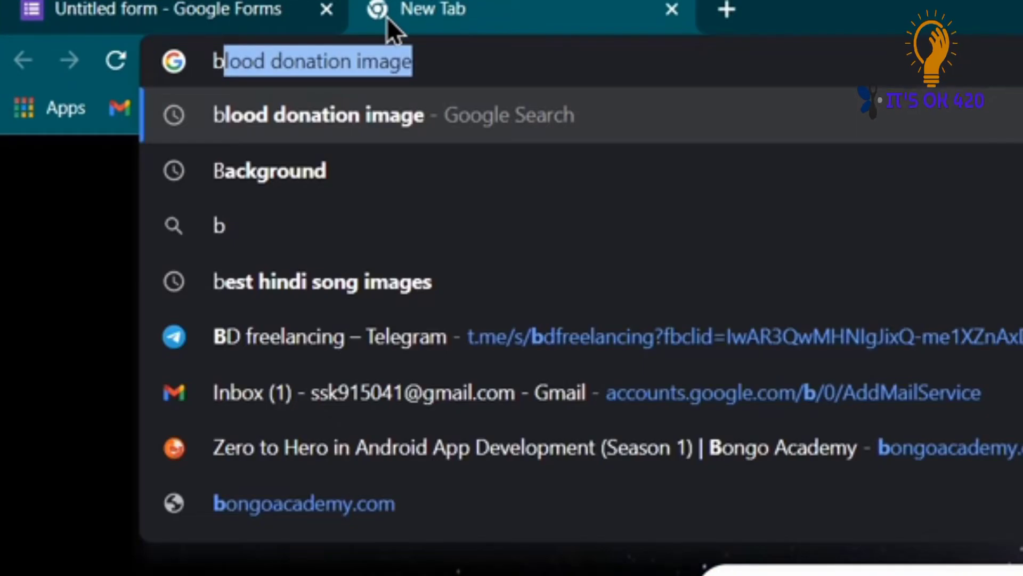
{"action": "type", "text": "lood d"}
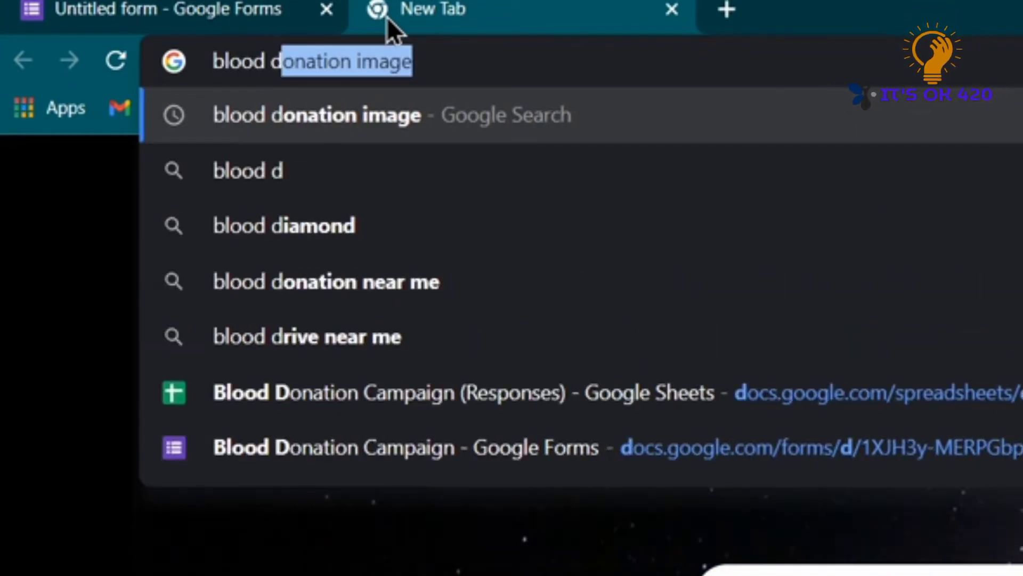
{"action": "type", "text": "onatio"}
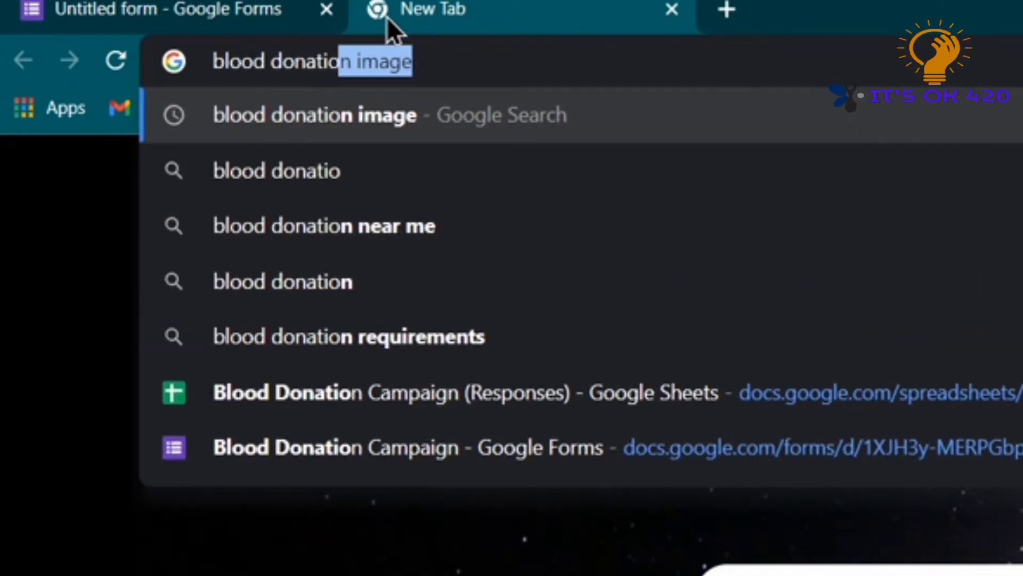
{"action": "type", "text": "n "}
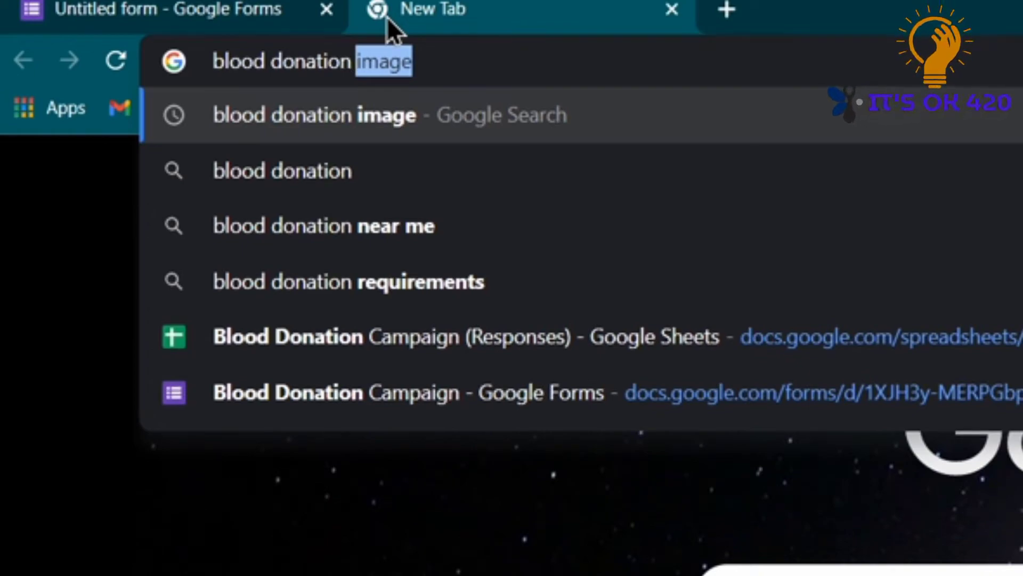
{"action": "type", "text": "imag"}
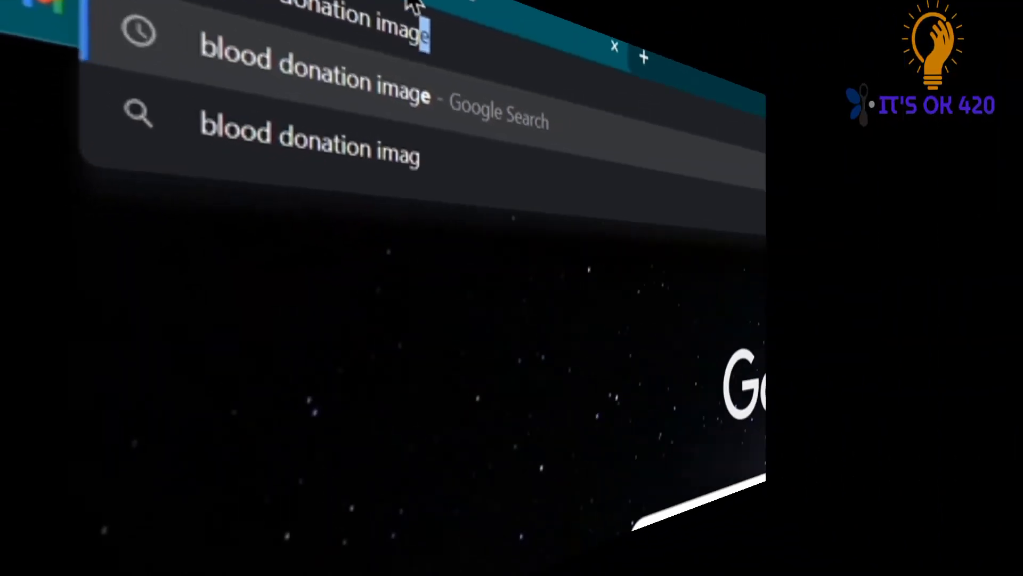
{"action": "key", "text": "Return"}
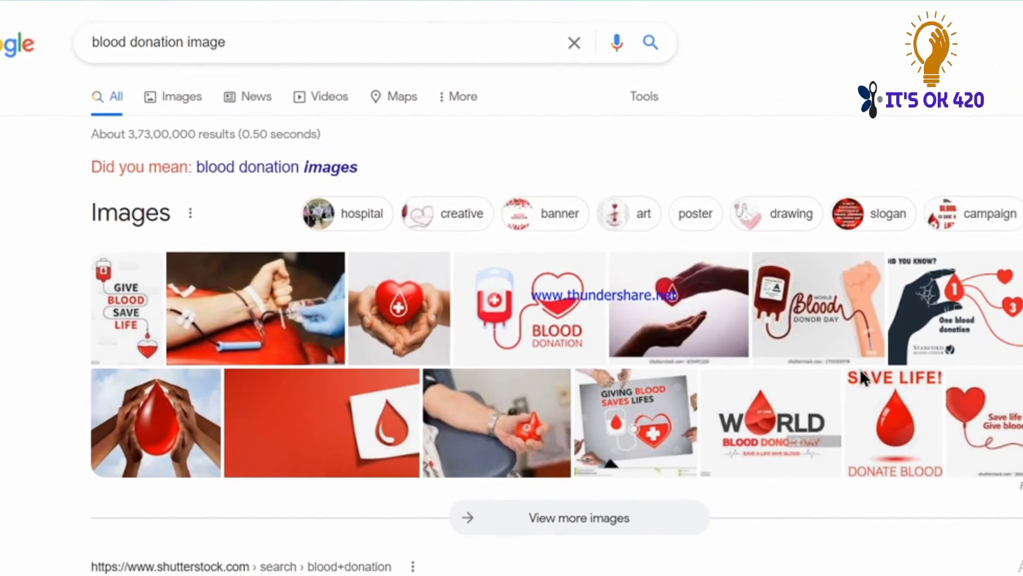
- Browse the blood donation image results and open the Alamy illustration of a blood bag connected to a heart
{"action": "scroll", "coordinate": [430, 232], "scroll_direction": "down", "scroll_amount": 5}
{"action": "scroll", "coordinate": [377, 234], "scroll_direction": "up", "scroll_amount": 5}
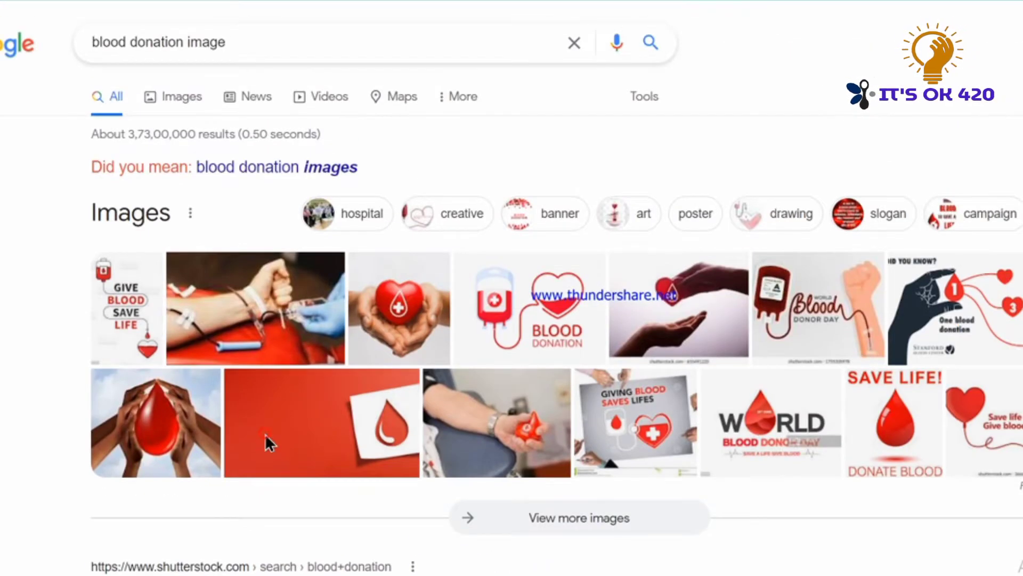
{"action": "left_click", "coordinate": [264, 434]}
{"action": "scroll", "coordinate": [454, 314], "scroll_direction": "down", "scroll_amount": 8}
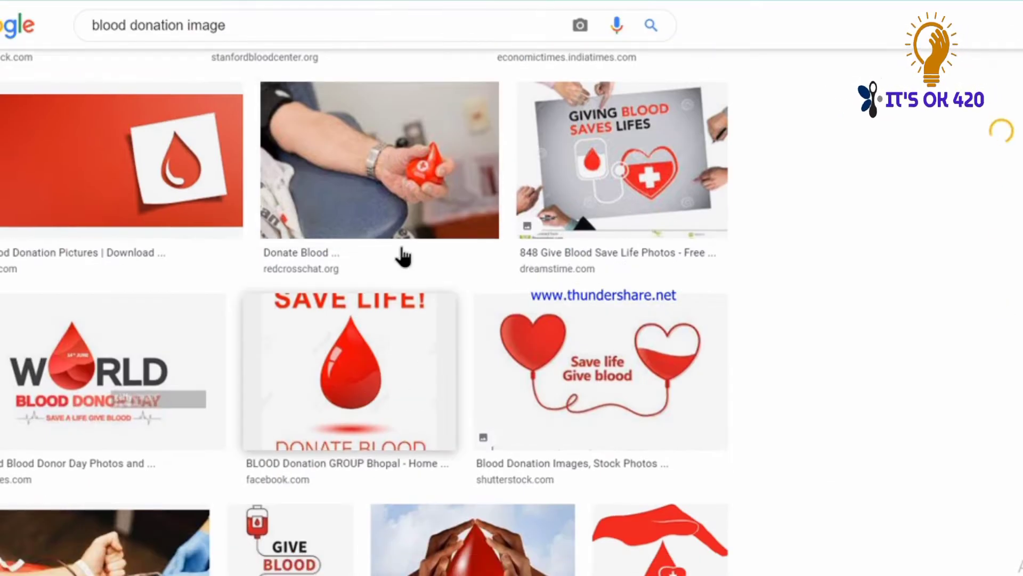
{"action": "left_click", "coordinate": [403, 257]}
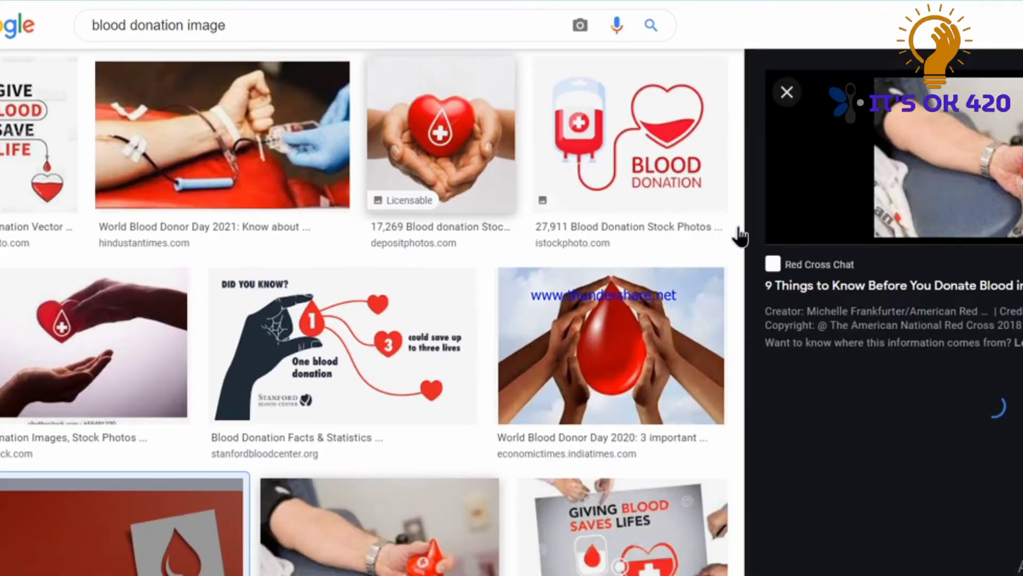
{"action": "scroll", "coordinate": [853, 425], "scroll_direction": "down", "scroll_amount": 5}
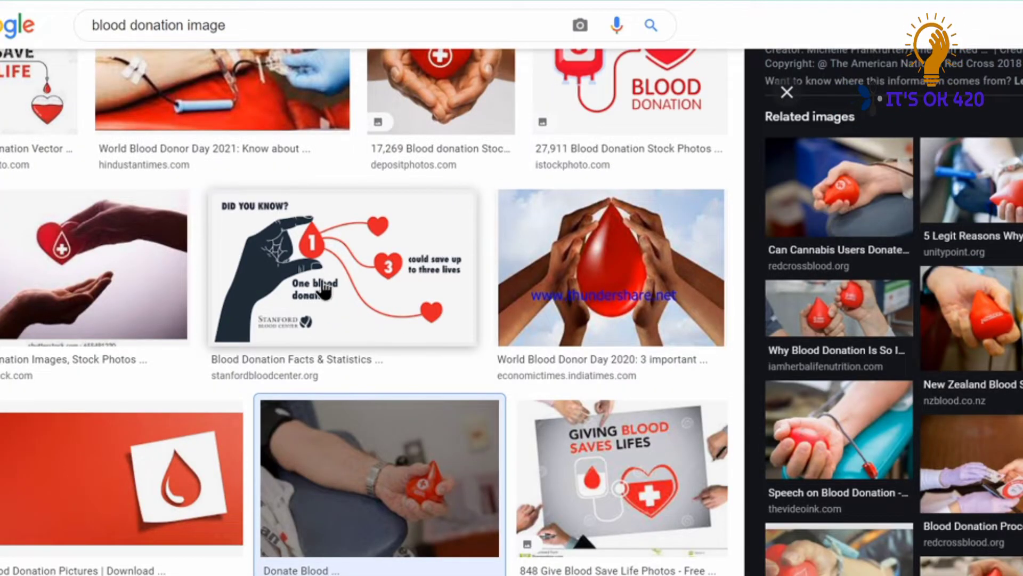
{"action": "scroll", "coordinate": [339, 338], "scroll_direction": "up", "scroll_amount": 4}
{"action": "scroll", "coordinate": [338, 346], "scroll_direction": "down", "scroll_amount": 10}
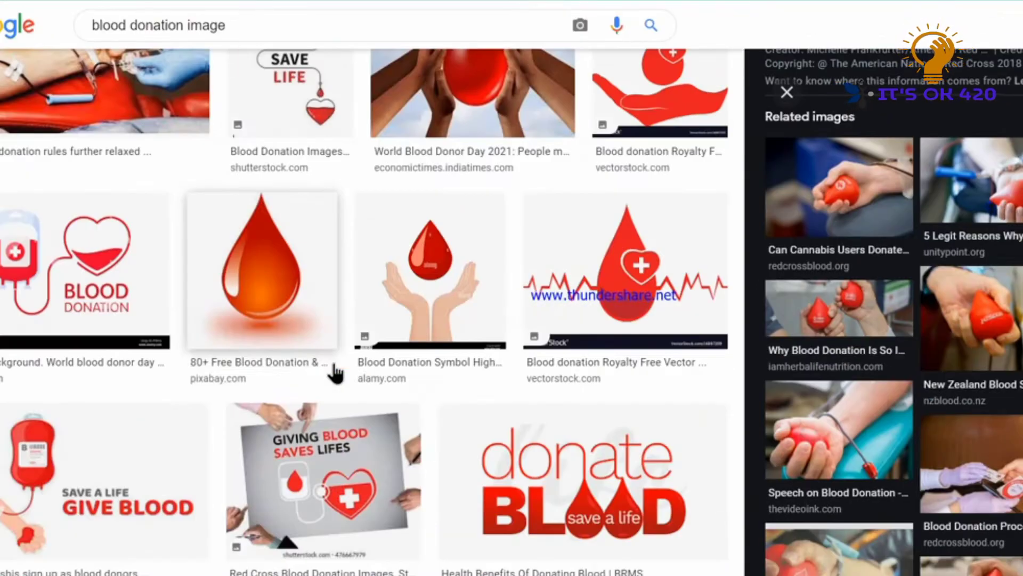
{"action": "left_click", "coordinate": [103, 301]}
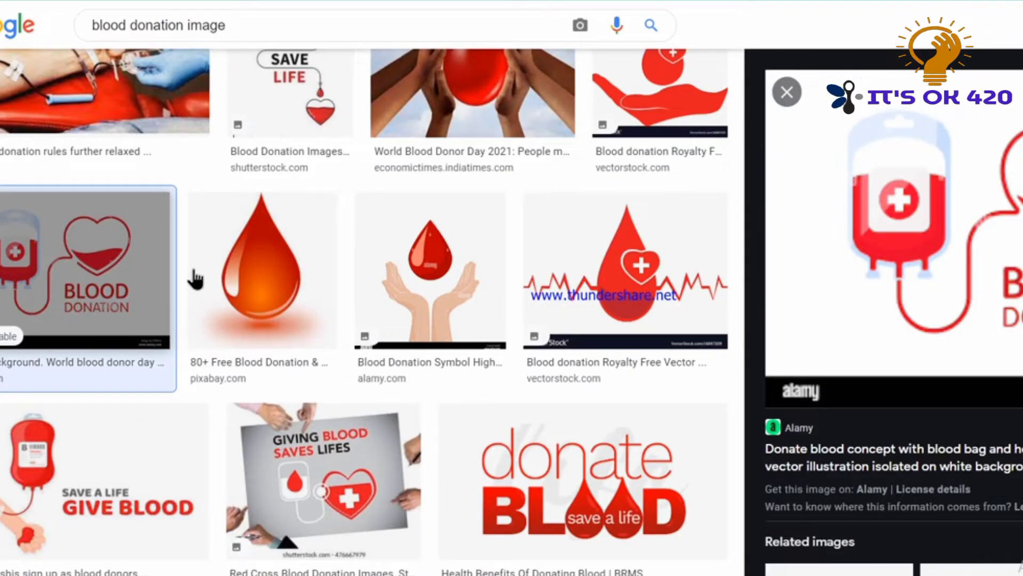
- Save the Alamy blood donation illustration to the Desktop as a JPEG image named "blood"
{"action": "right_click", "coordinate": [977, 241]}
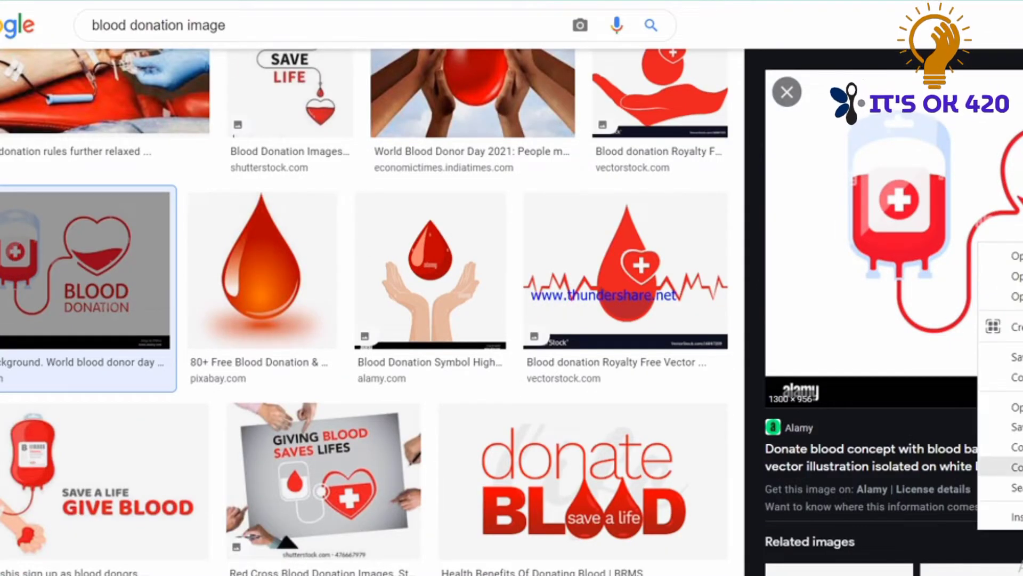
{"action": "left_click", "coordinate": [1015, 426]}
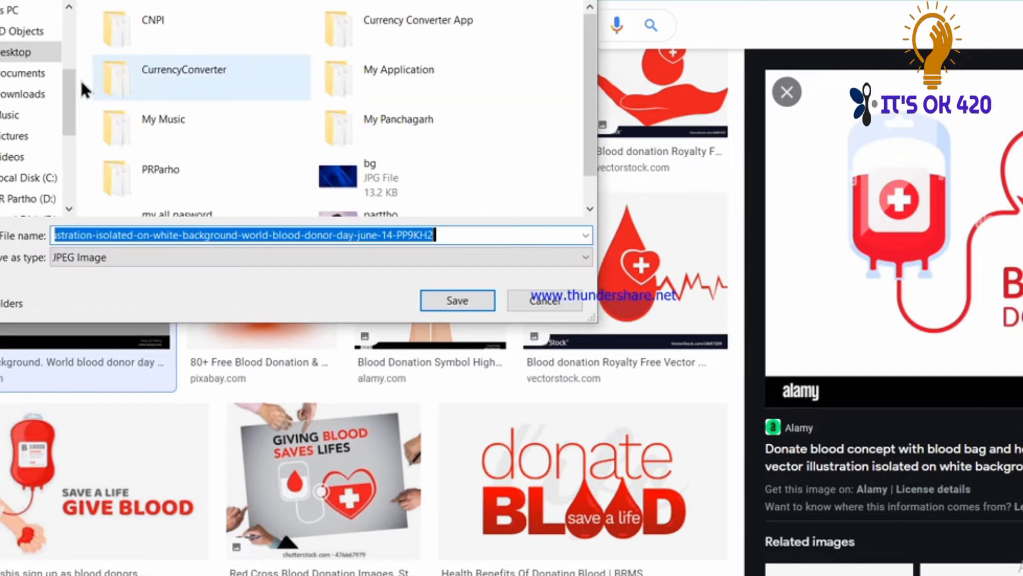
{"action": "left_click", "coordinate": [9, 64]}
{"action": "left_click", "coordinate": [544, 228]}
{"action": "key", "text": "ctrl+a"}
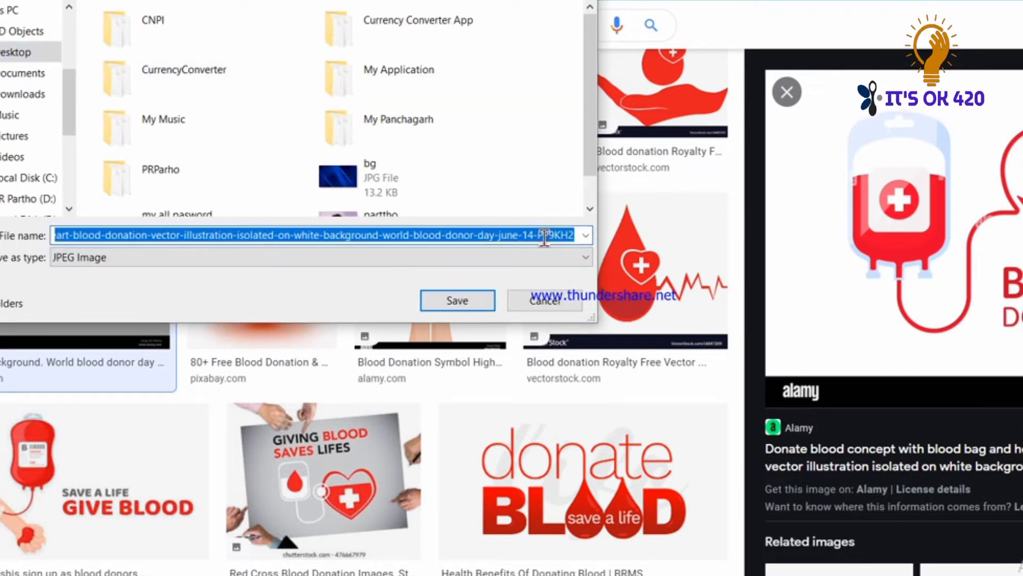
{"action": "key", "text": "BackSpace"}
{"action": "type", "text": "b"}
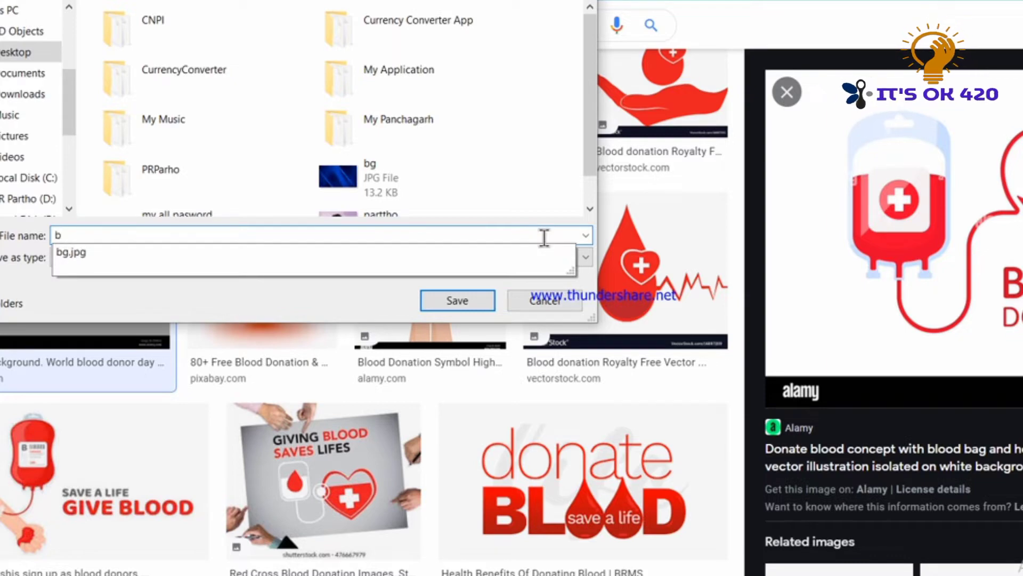
{"action": "type", "text": "l"}
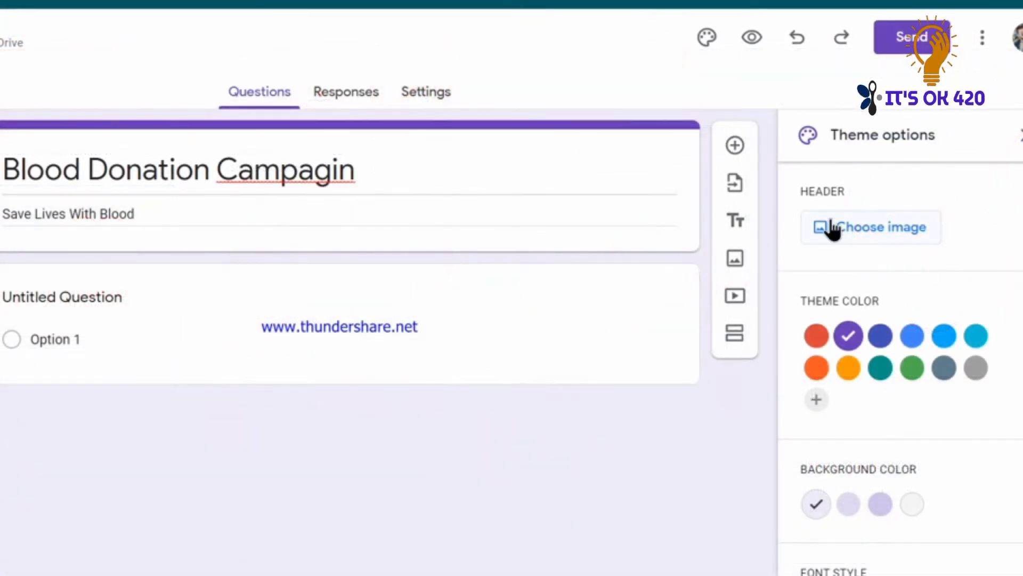
- Upload the "blood" picture from the Desktop as the form's header image
{"action": "left_click", "coordinate": [832, 228]}
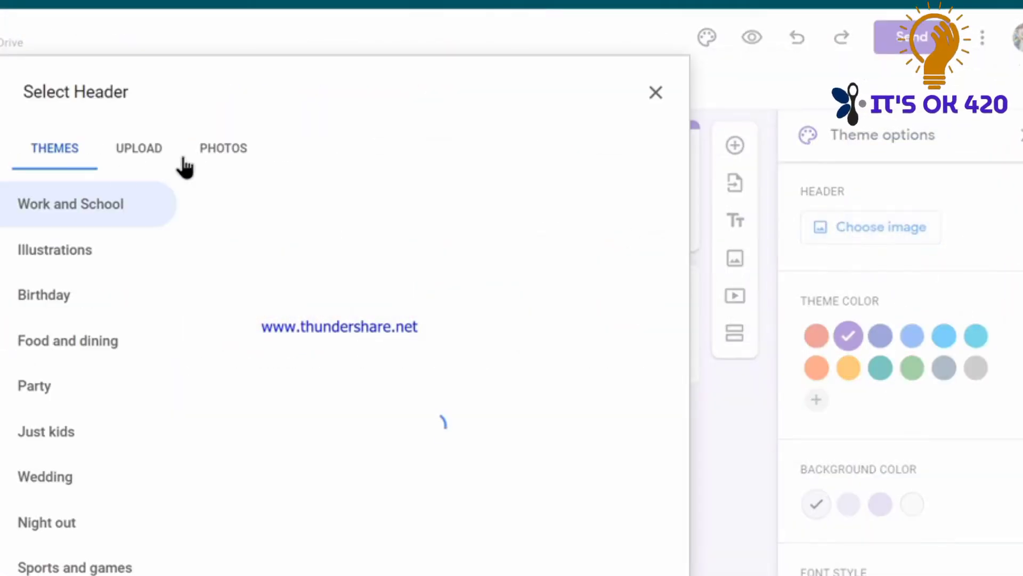
{"action": "left_click", "coordinate": [137, 149]}
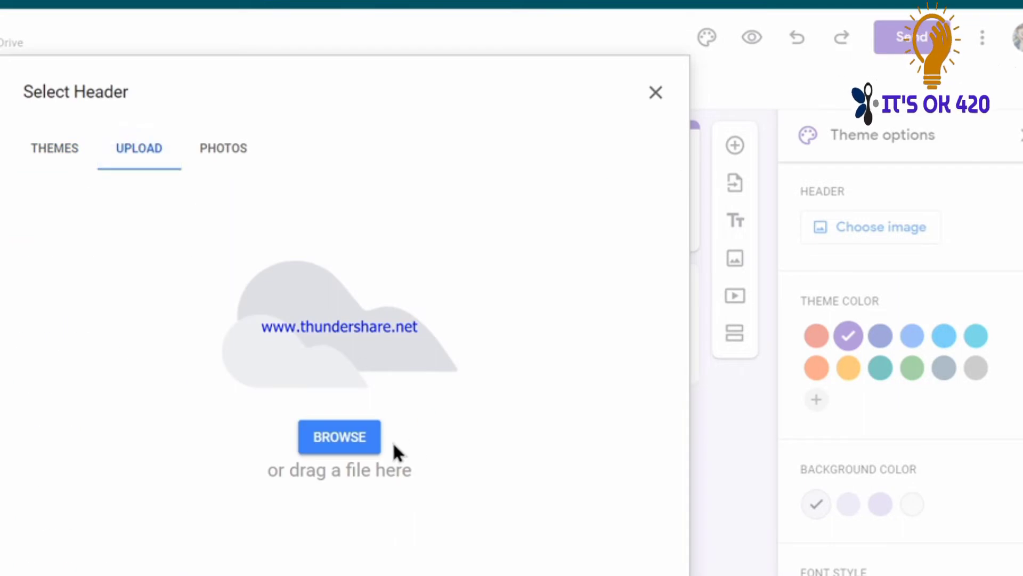
{"action": "left_click", "coordinate": [357, 431]}
{"action": "scroll", "coordinate": [278, 173], "scroll_direction": "down", "scroll_amount": 2}
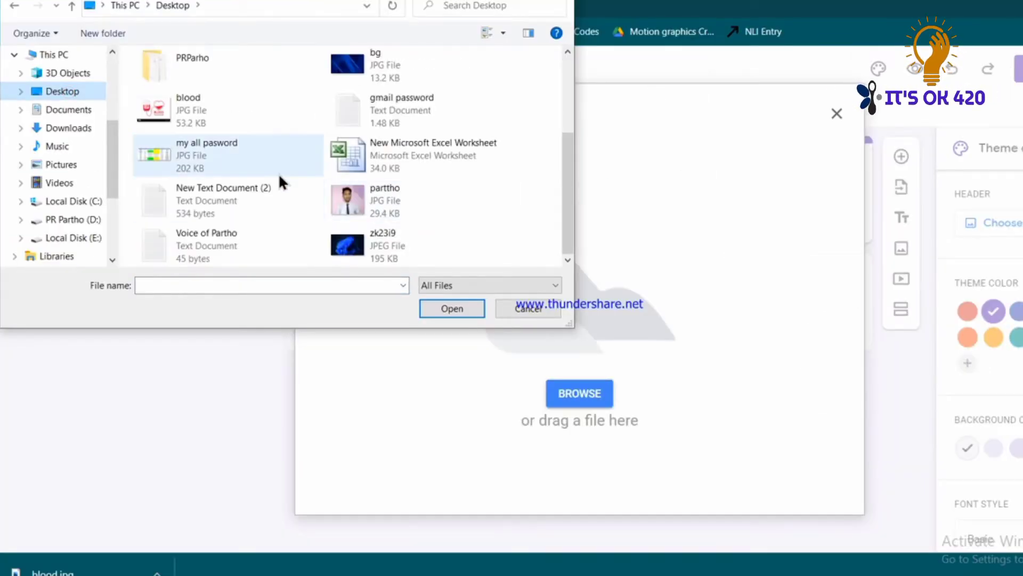
{"action": "left_click", "coordinate": [202, 122]}
{"action": "left_click", "coordinate": [453, 309]}
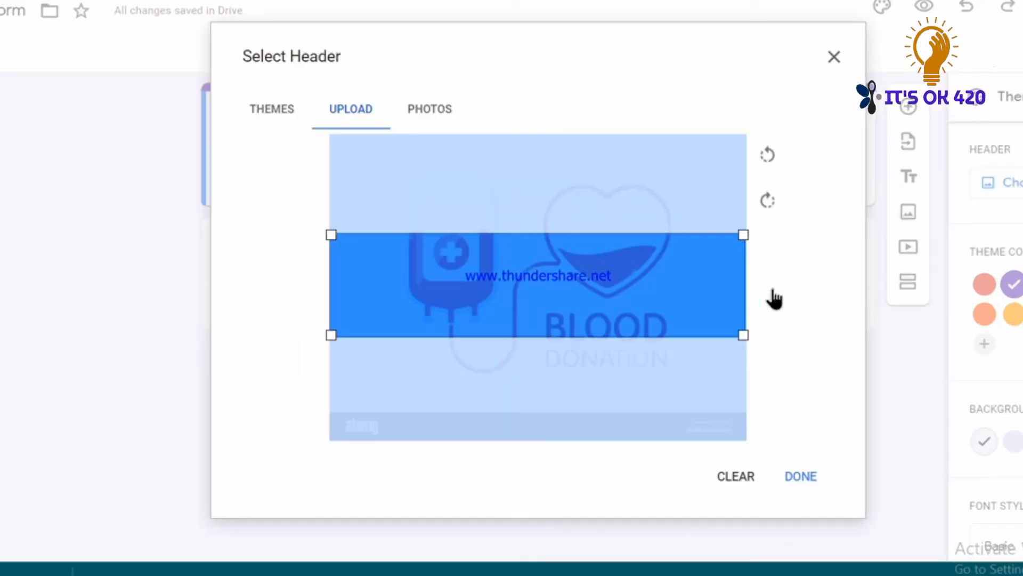
- Move the header crop area down to include the words "BLOOD DONATION" and apply the header
{"action": "left_click", "coordinate": [705, 281]}
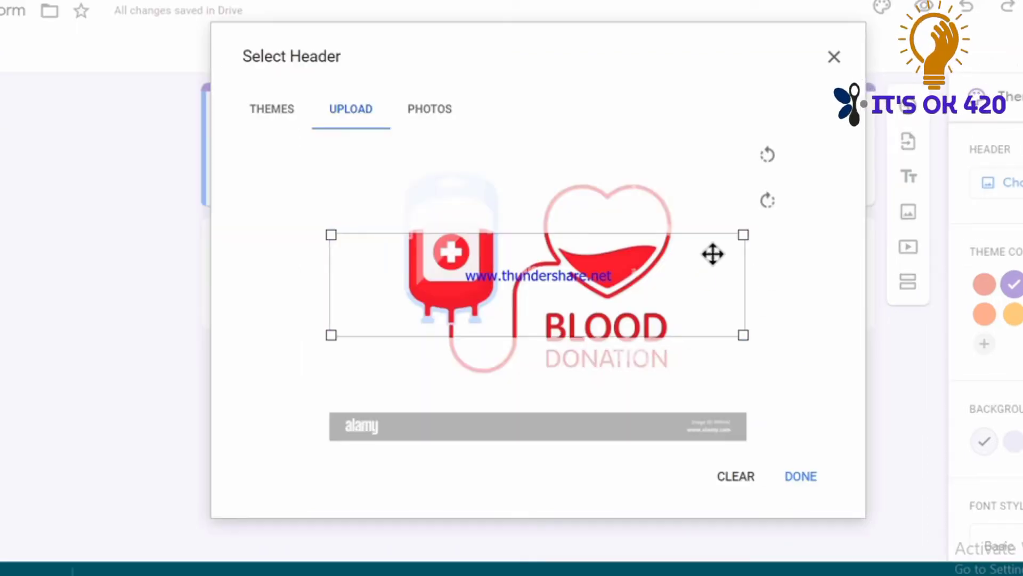
{"action": "left_click", "coordinate": [741, 235]}
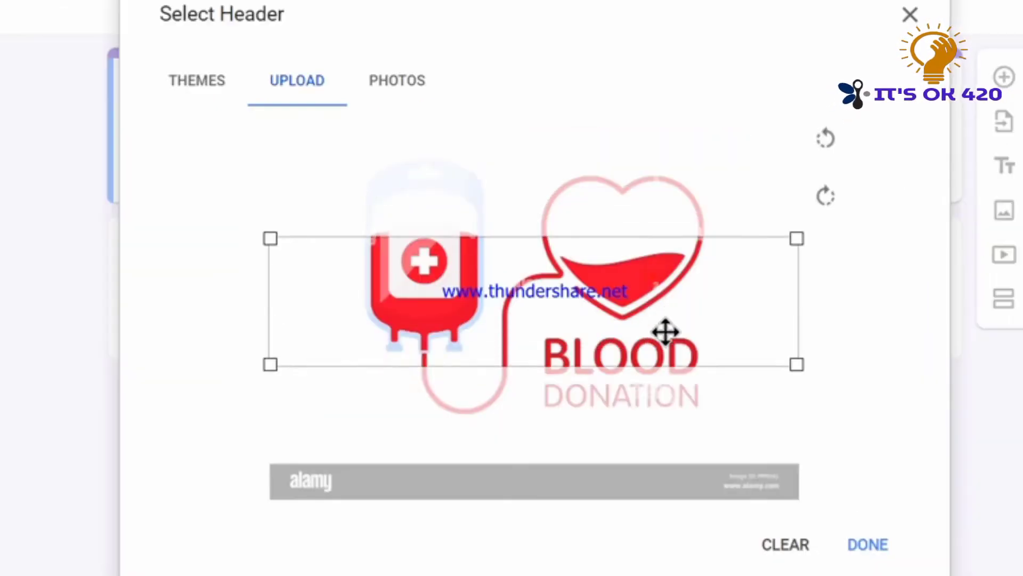
{"action": "left_click_drag", "start_coordinate": [642, 310], "coordinate": [645, 344]}
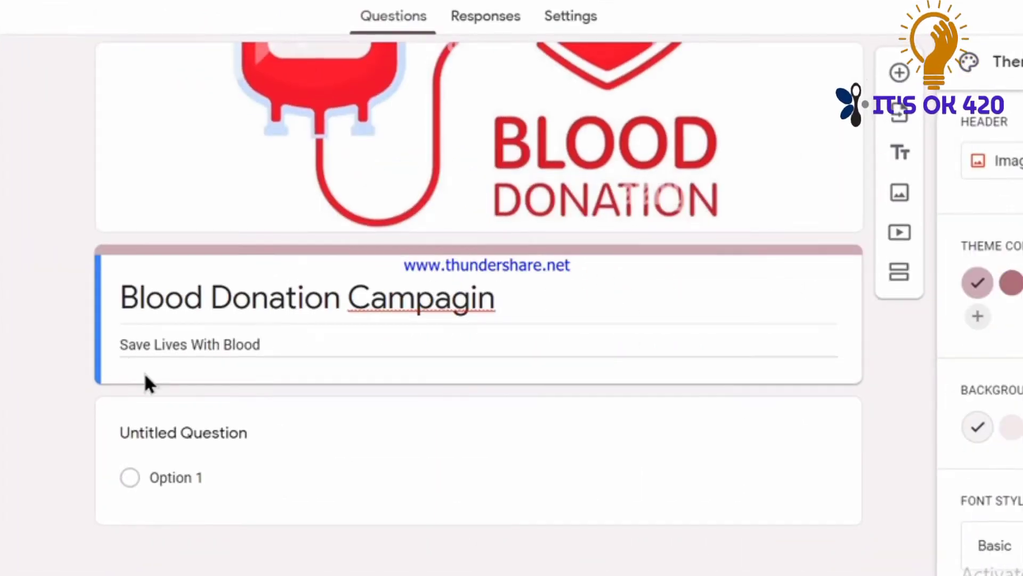
- Title the untitled first question "Name" and make it a short answer question
{"action": "left_click", "coordinate": [151, 367]}
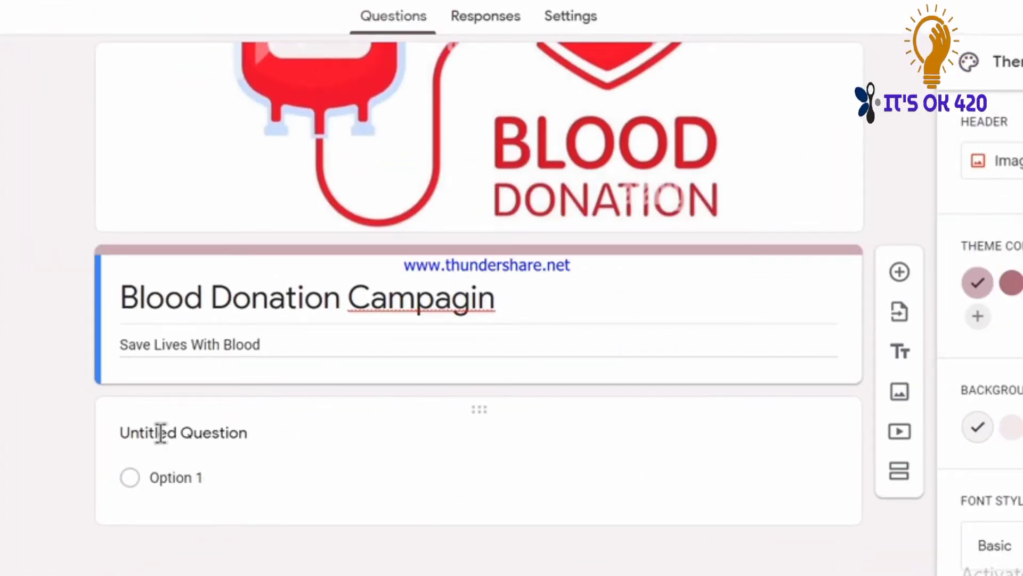
{"action": "left_click", "coordinate": [161, 433]}
{"action": "key", "text": "BackSpace"}
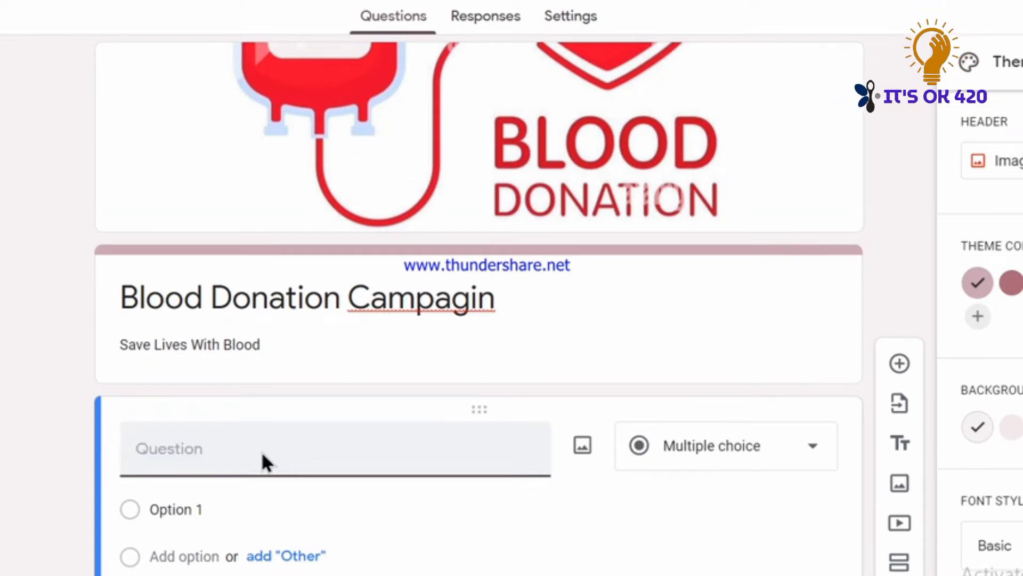
{"action": "type", "text": "N"}
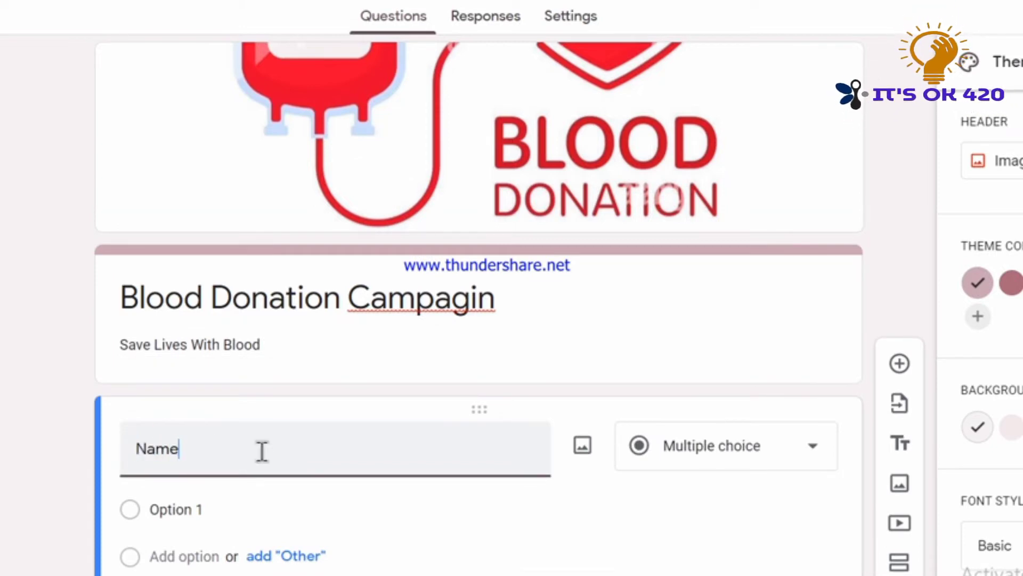
{"action": "type", "text": "ame"}
{"action": "scroll", "coordinate": [260, 457], "scroll_direction": "down", "scroll_amount": 2}
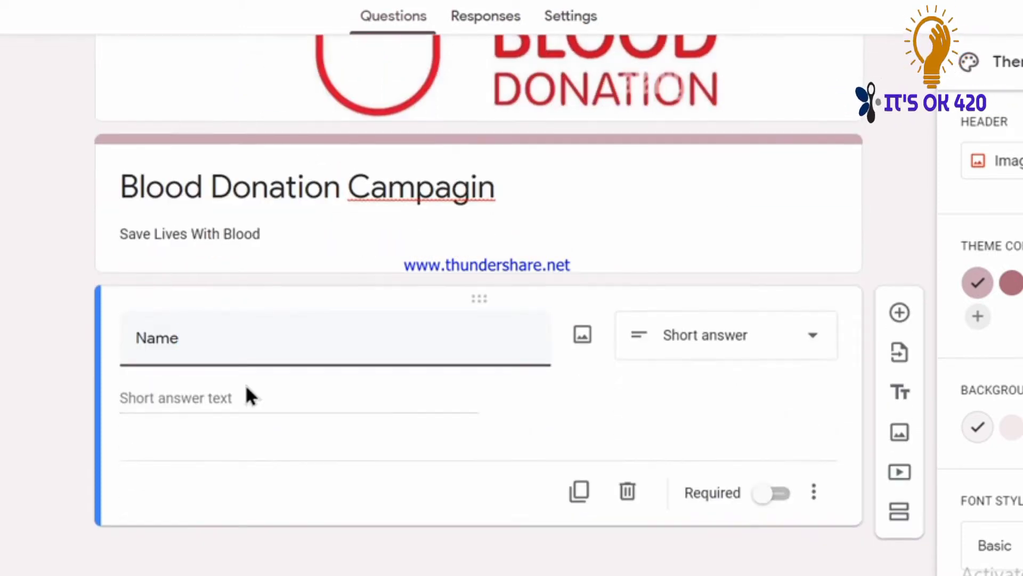
{"action": "left_click", "coordinate": [795, 341]}
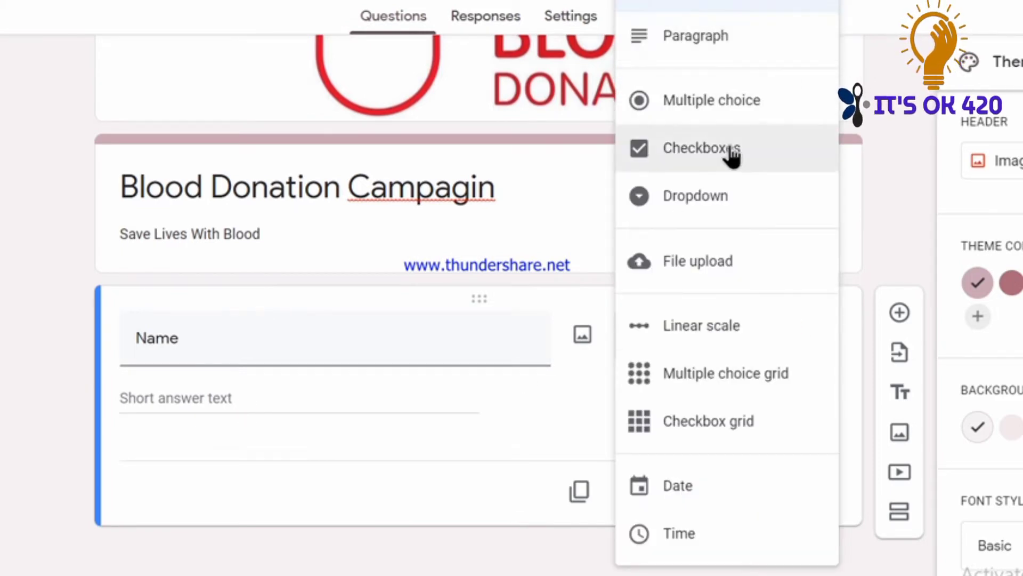
{"action": "scroll", "coordinate": [746, 167], "scroll_direction": "up", "scroll_amount": 2}
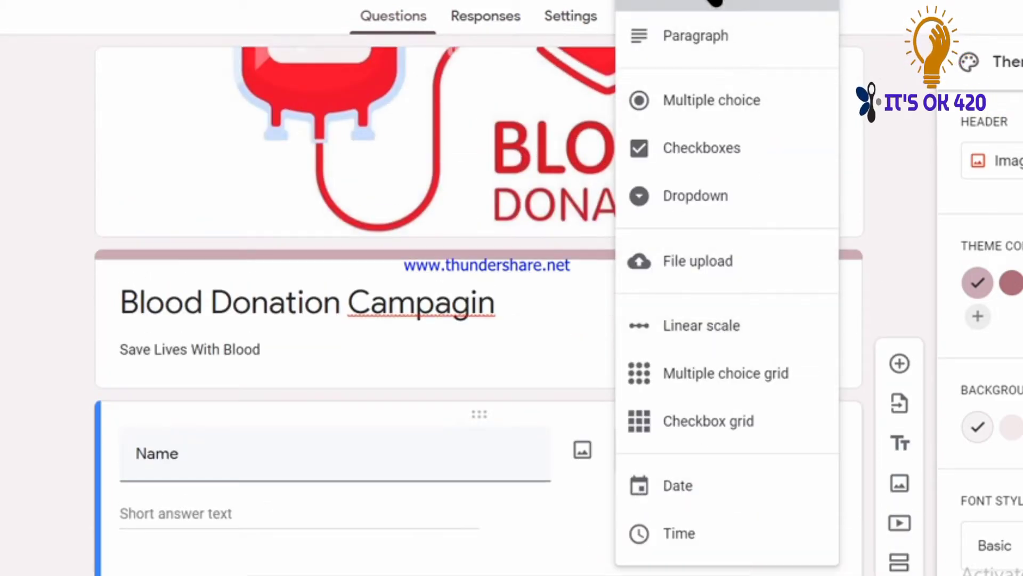
{"action": "left_click", "coordinate": [715, 4]}
- Duplicate the Name question and retitle the copy "Father Name", keeping the short answer type
{"action": "scroll", "coordinate": [592, 472], "scroll_direction": "down", "scroll_amount": 2}
{"action": "left_click", "coordinate": [579, 490]}
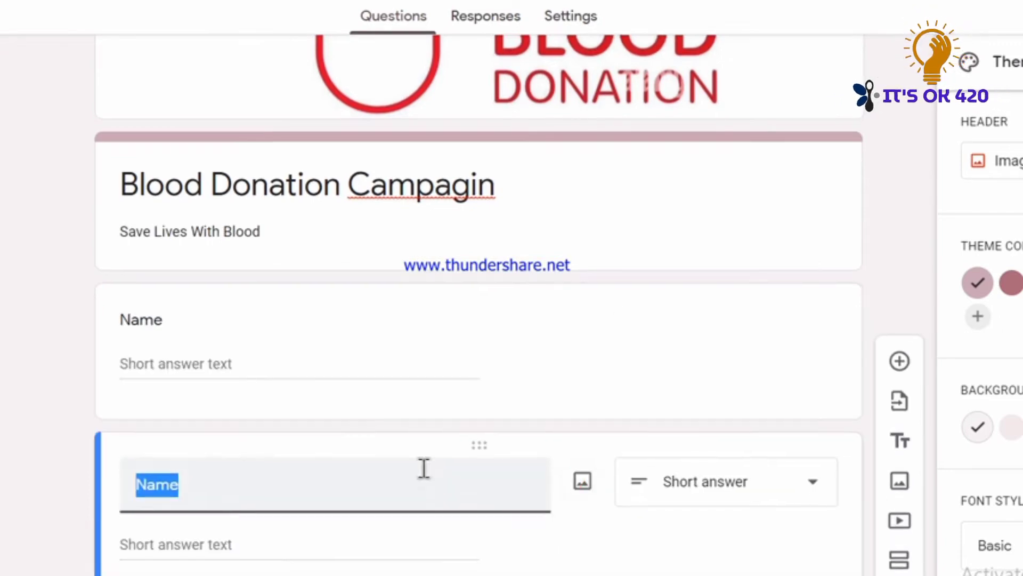
{"action": "key", "text": "BackSpace"}
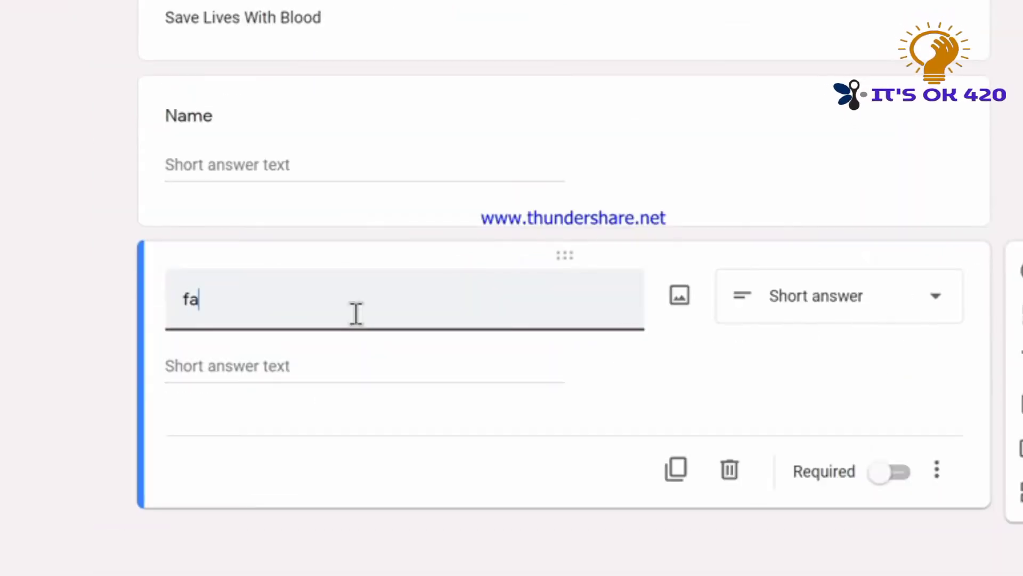
{"action": "type", "text": "father"}
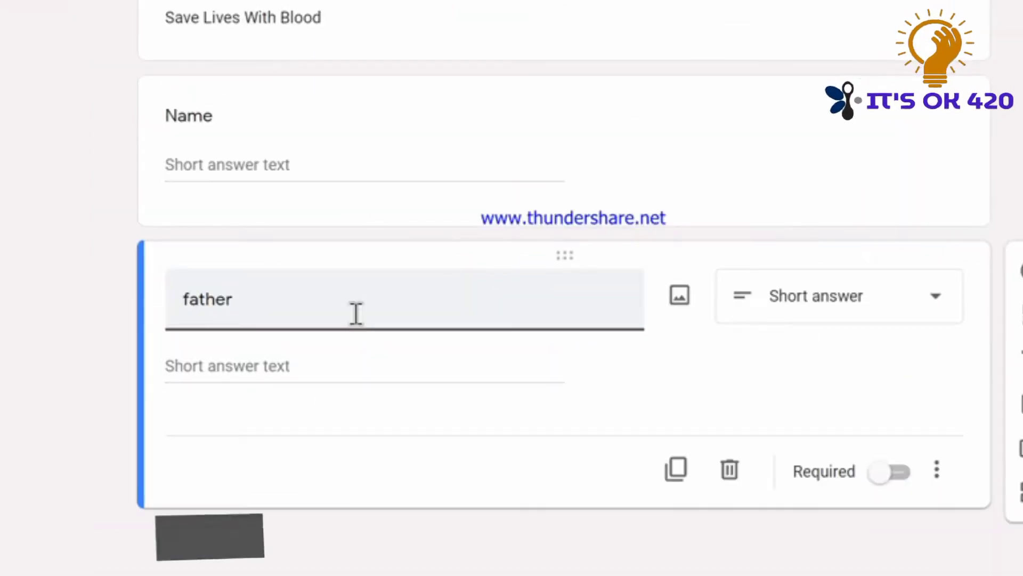
{"action": "type", "text": " Name"}
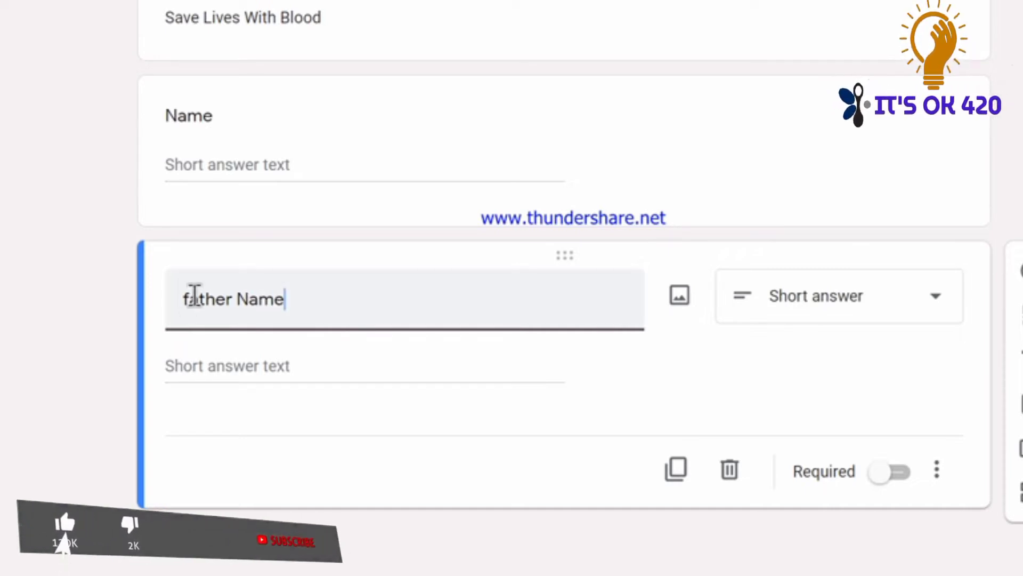
{"action": "left_click", "coordinate": [193, 296]}
{"action": "key", "text": "BackSpace"}
{"action": "type", "text": "F"}
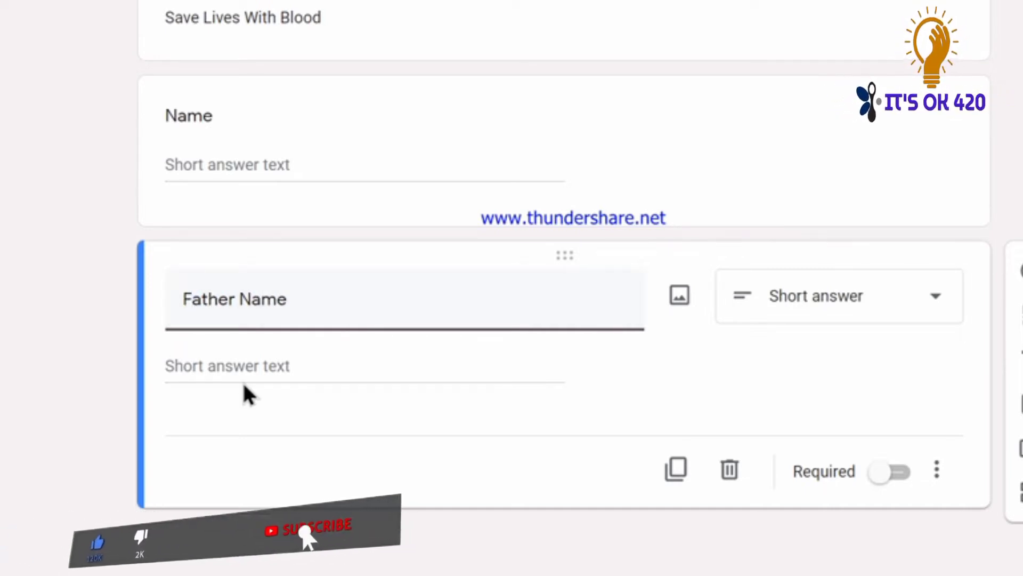
{"action": "left_click", "coordinate": [372, 361]}
{"action": "left_click", "coordinate": [773, 297]}
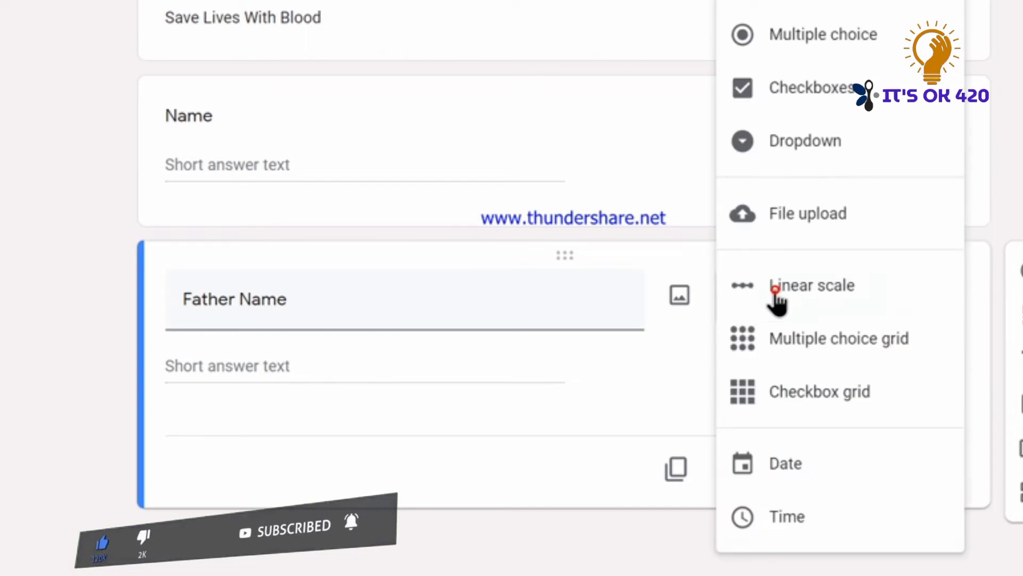
{"action": "left_click", "coordinate": [616, 368]}
- Duplicate the Father Name question and retitle the copy "Adress" as a short answer question
{"action": "left_click", "coordinate": [676, 469]}
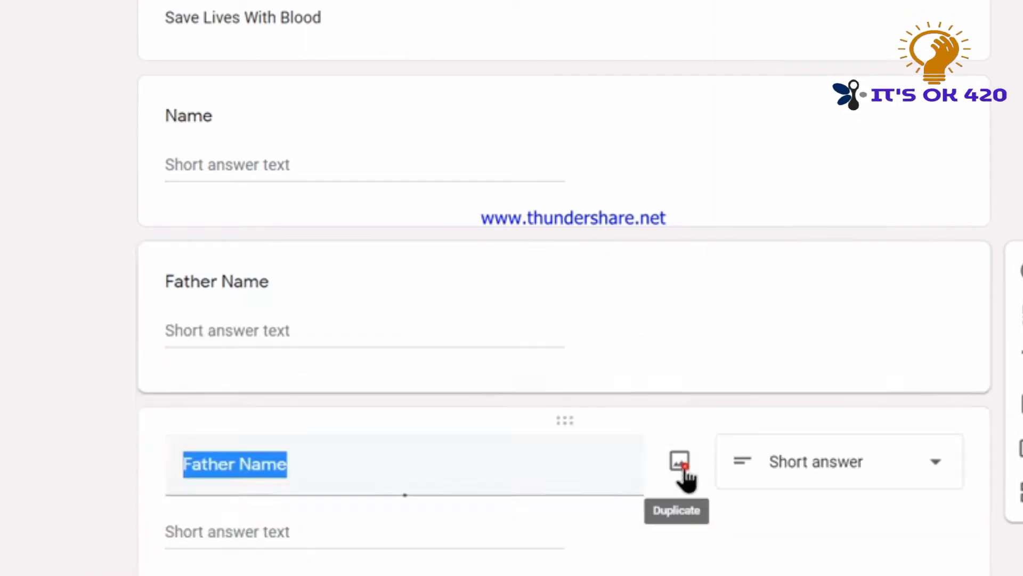
{"action": "key", "text": "BackSpace"}
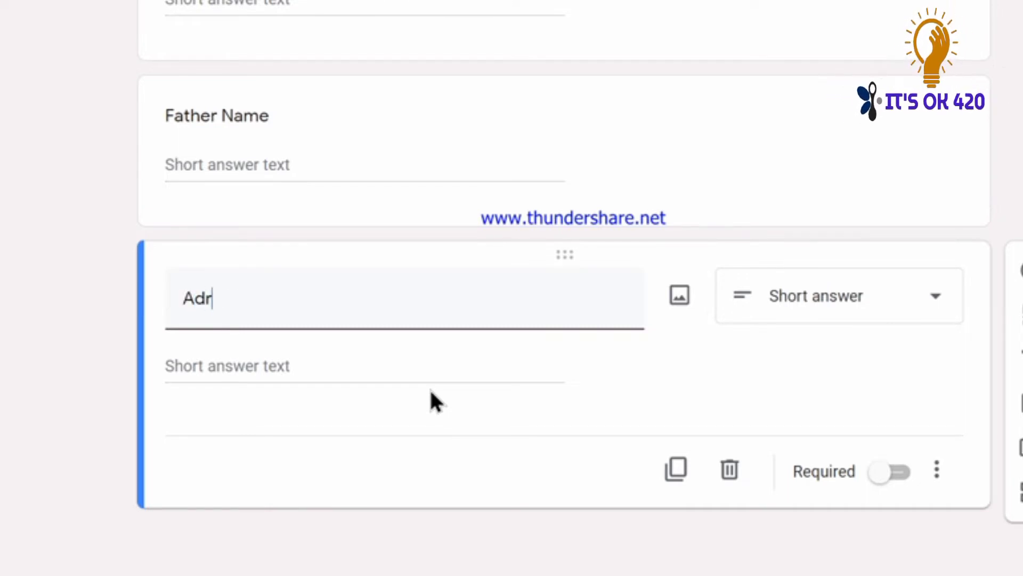
{"action": "left_click", "coordinate": [795, 300]}
{"action": "key", "text": "Escape"}
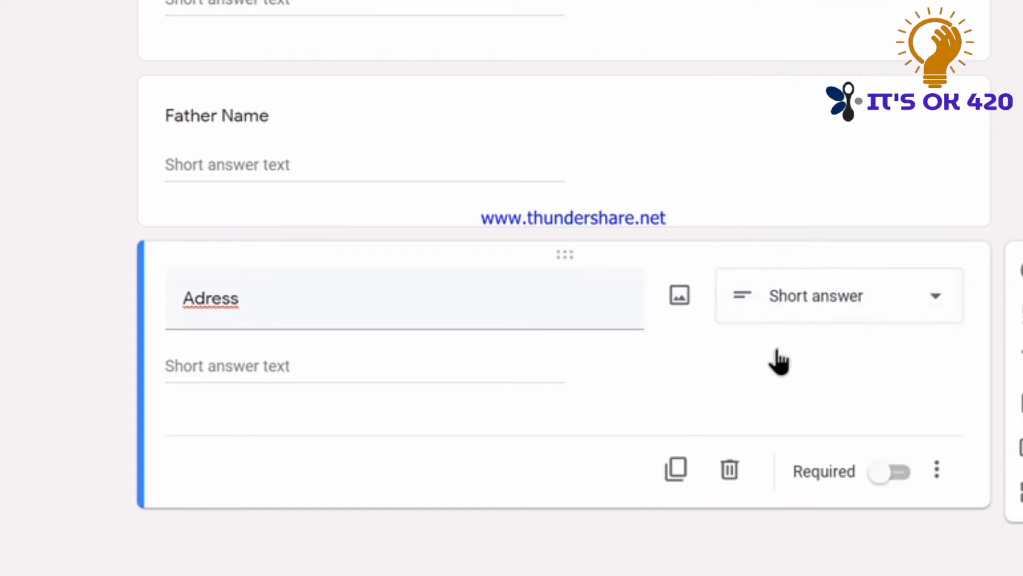
- Duplicate the Adress question and retitle the copy "E mail"
{"action": "left_click", "coordinate": [676, 469]}
{"action": "type", "text": "e"}
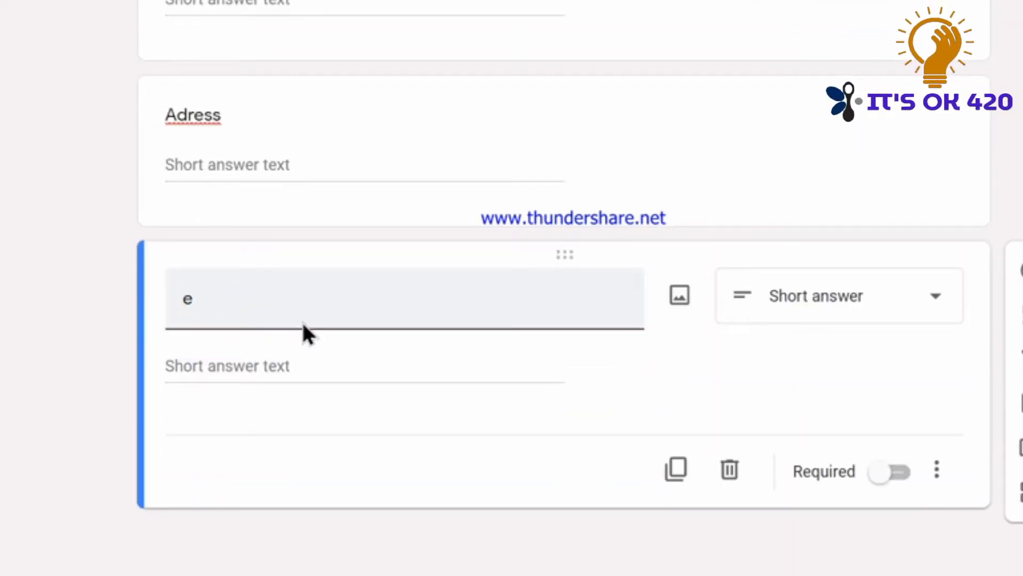
{"action": "key", "text": "BackSpace"}
{"action": "type", "text": "E mai"}
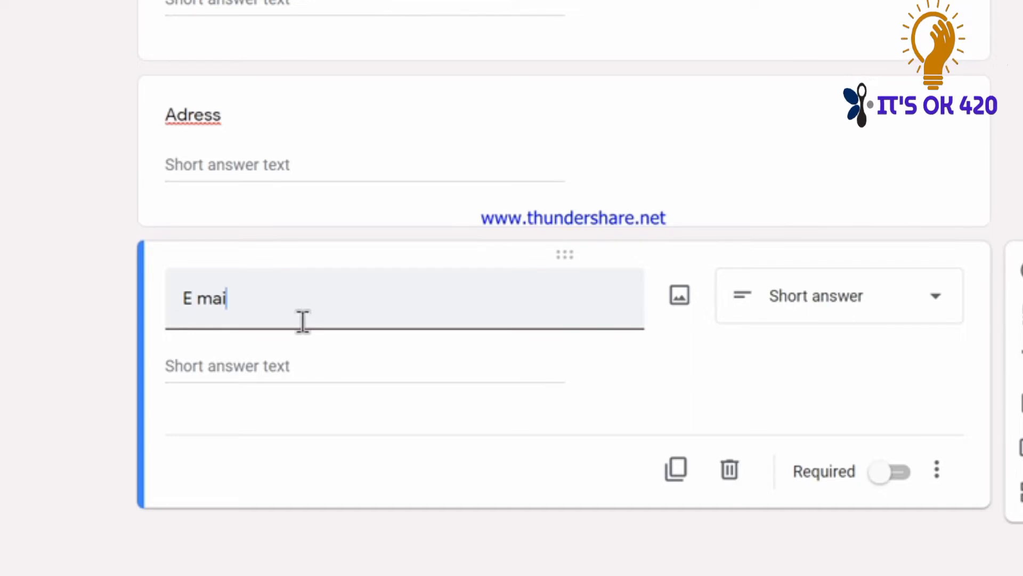
{"action": "type", "text": "l"}
- Duplicate the E mail question and retitle the copy "Phone Number"
{"action": "left_click", "coordinate": [682, 460]}
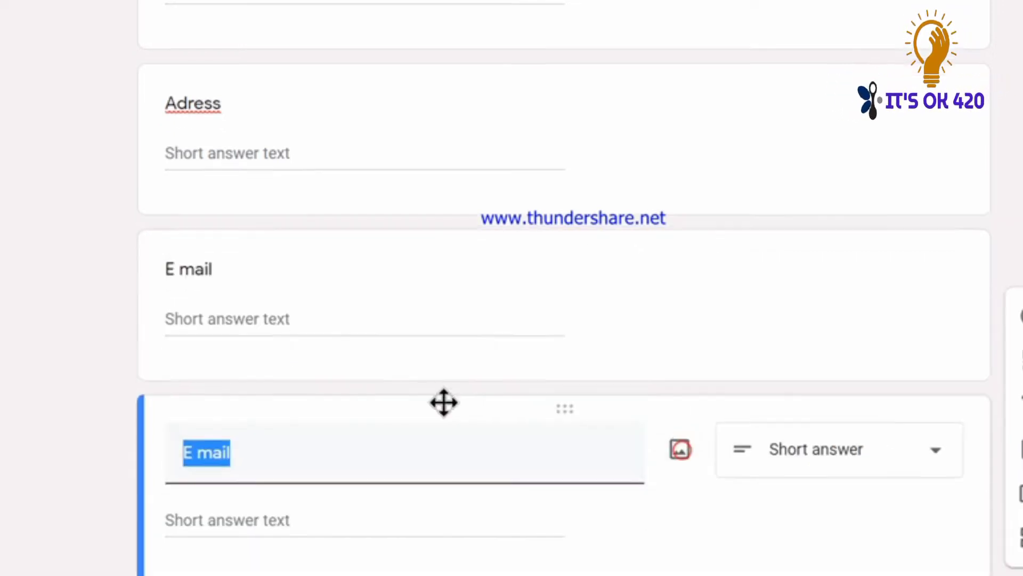
{"action": "key", "text": "BackSpace"}
{"action": "type", "text": "Ph"}
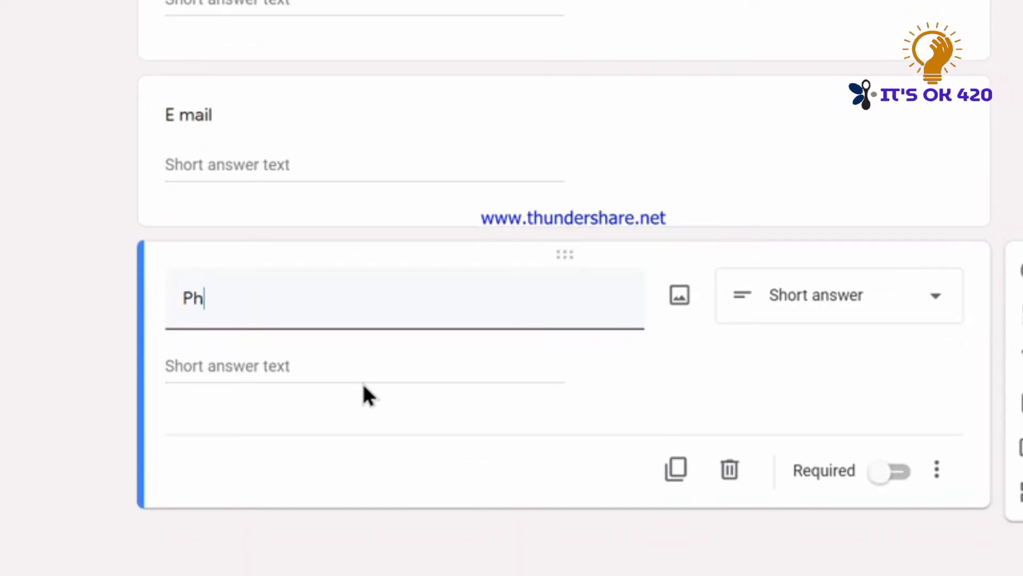
{"action": "type", "text": "one Numbe"}
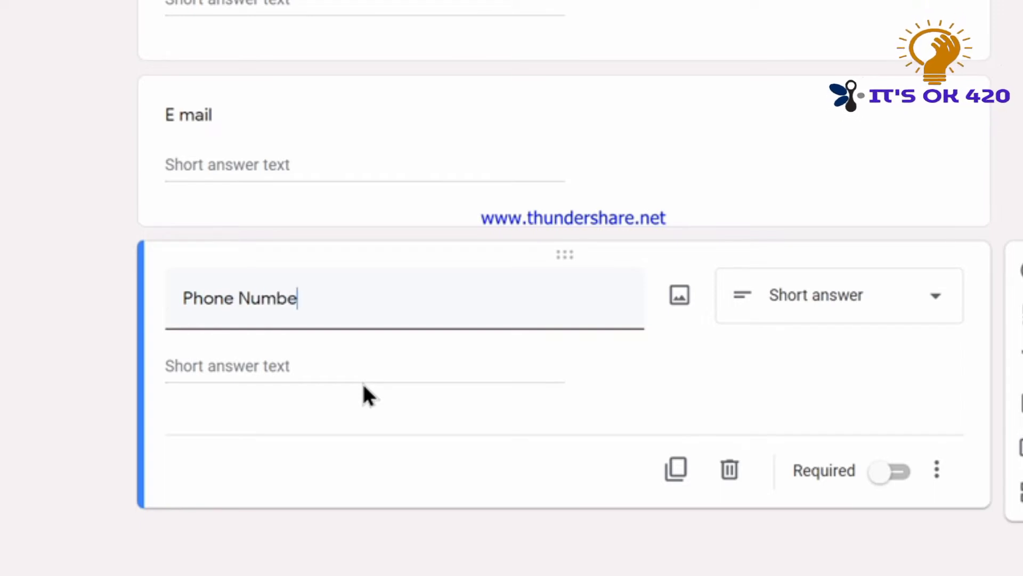
{"action": "type", "text": "r"}
- Duplicate the Phone Number question, retitle the copy "Date of Birth" and use the Date answer type
{"action": "left_click", "coordinate": [676, 469]}
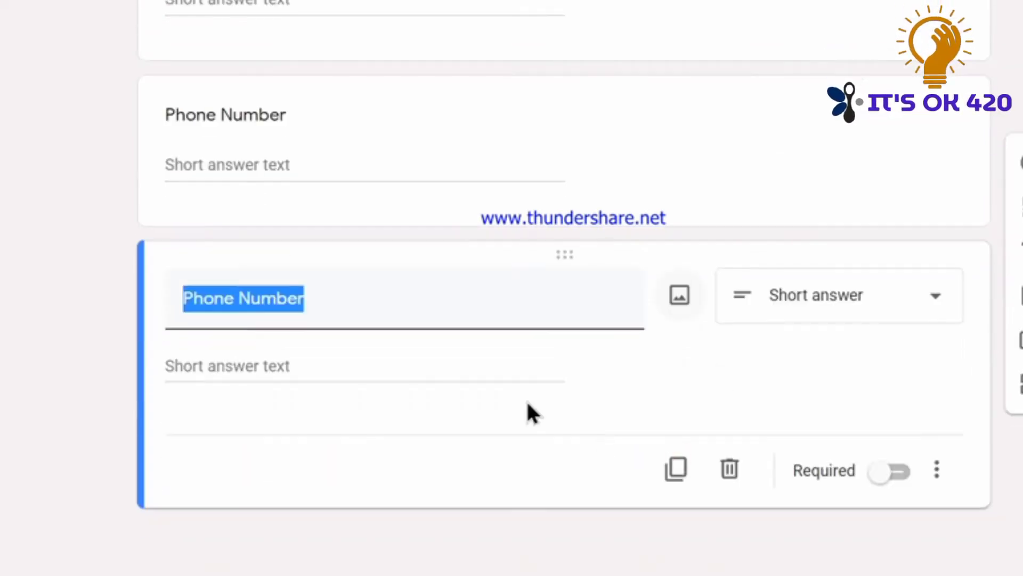
{"action": "key", "text": "BackSpace"}
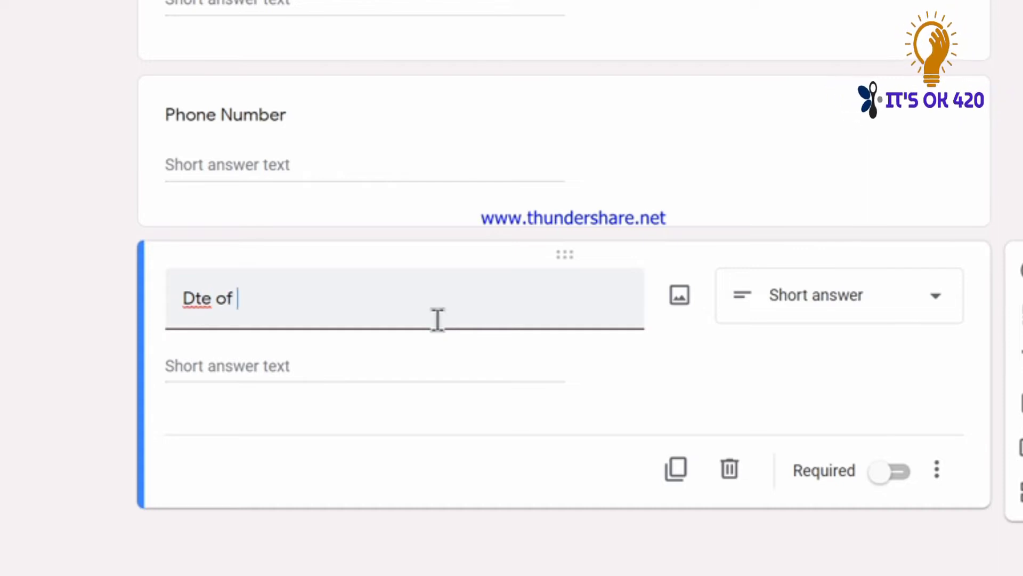
{"action": "type", "text": "Dte of"}
{"action": "key", "text": "BackSpace"}
{"action": "key", "text": "BackSpace"}
{"action": "key", "text": "BackSpace"}
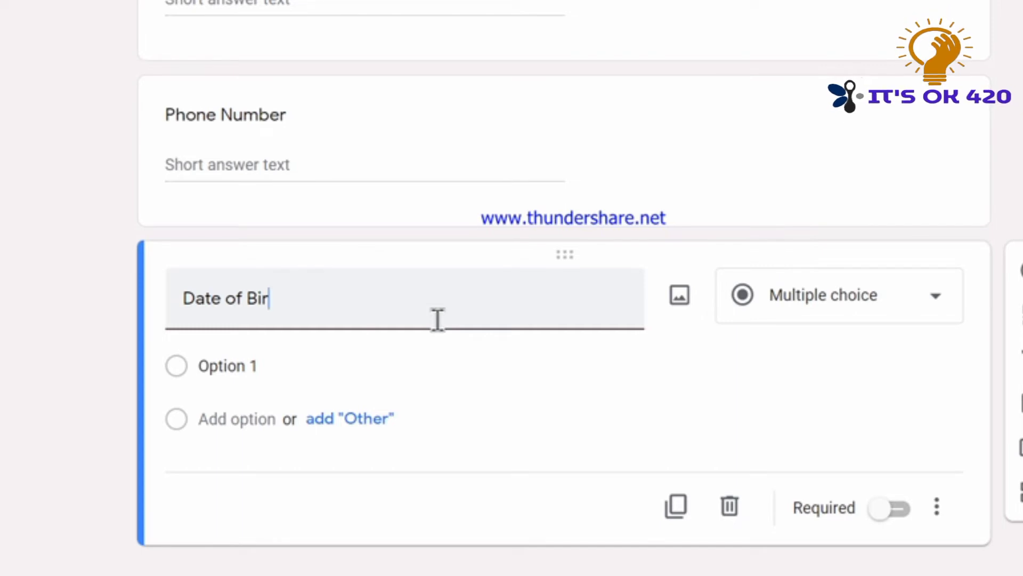
{"action": "type", "text": "of Birth"}
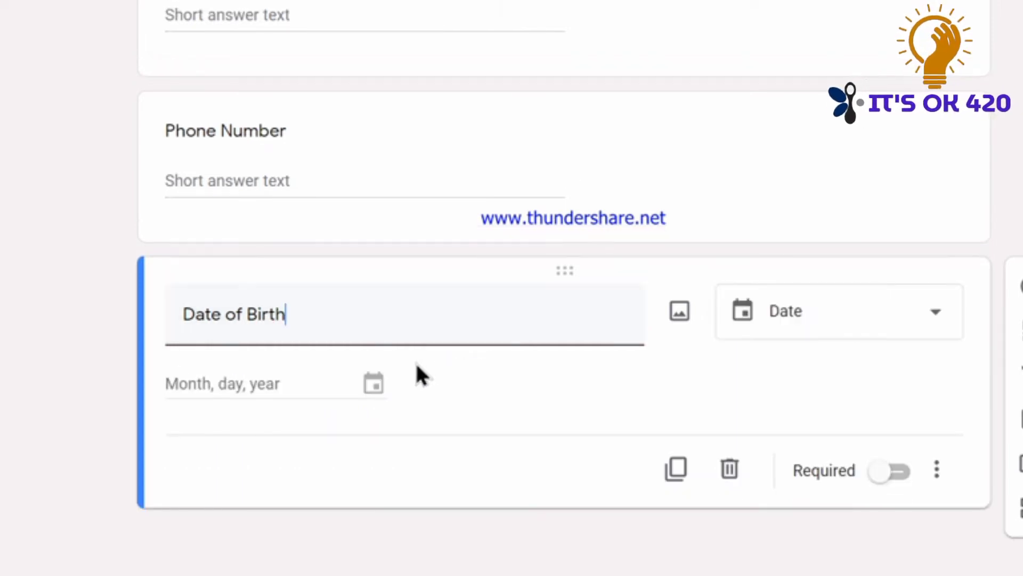
{"action": "left_click", "coordinate": [856, 341]}
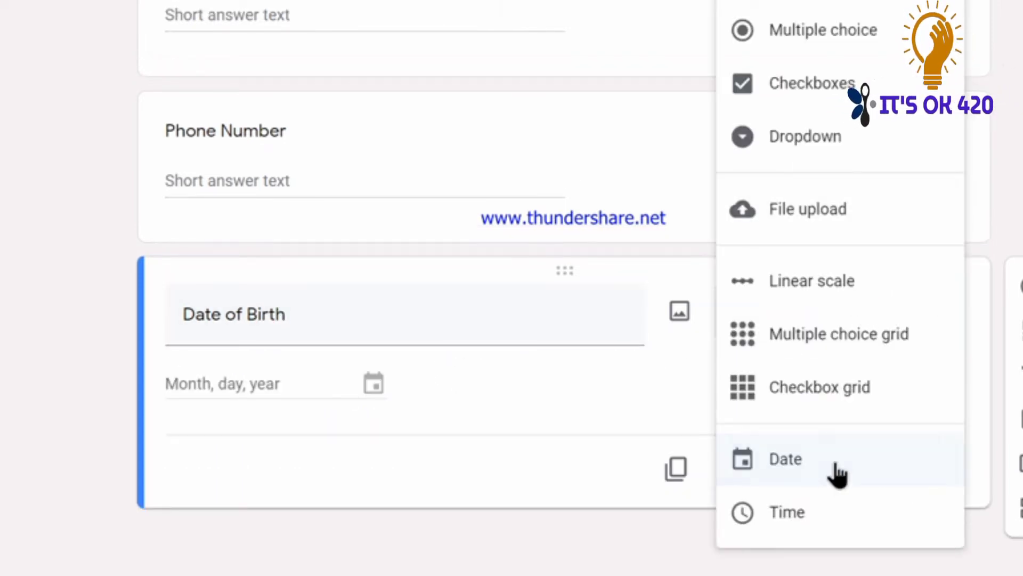
{"action": "left_click", "coordinate": [817, 462]}
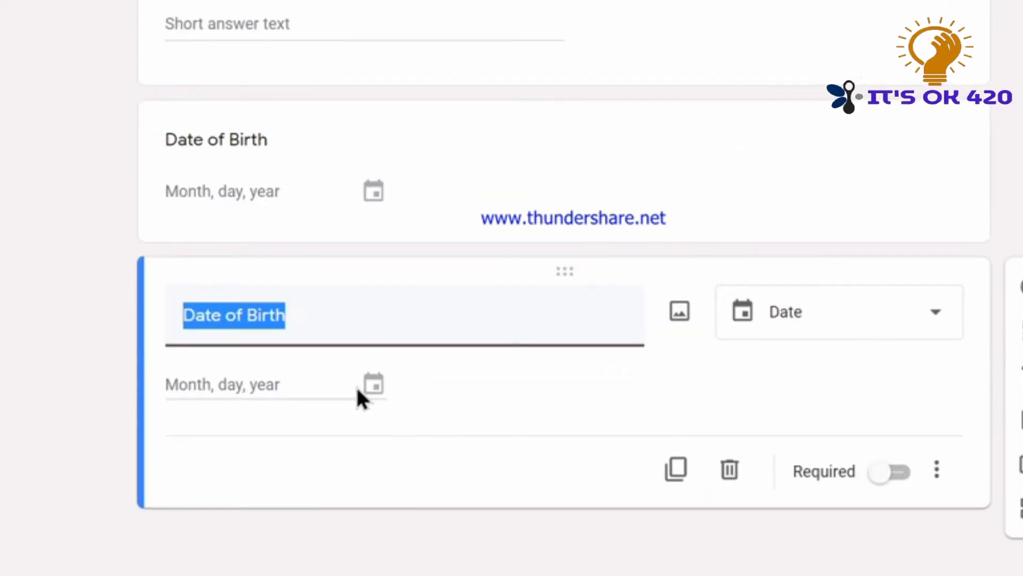
- Retitle the duplicated Date of Birth question "Blood Group" and set its answer type to Multiple choice
{"action": "type", "text": "Blood Group"}
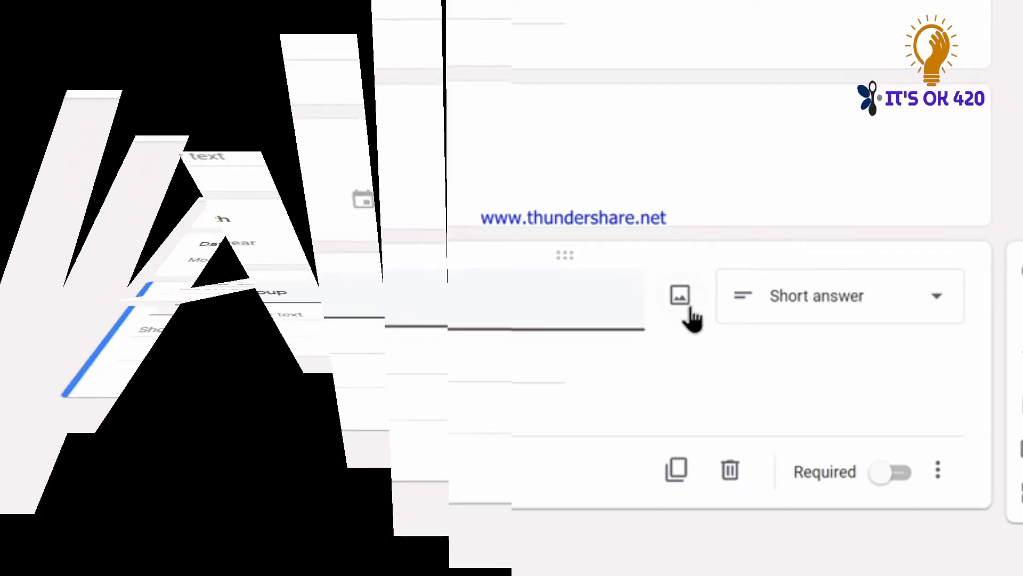
{"action": "left_click", "coordinate": [840, 312]}
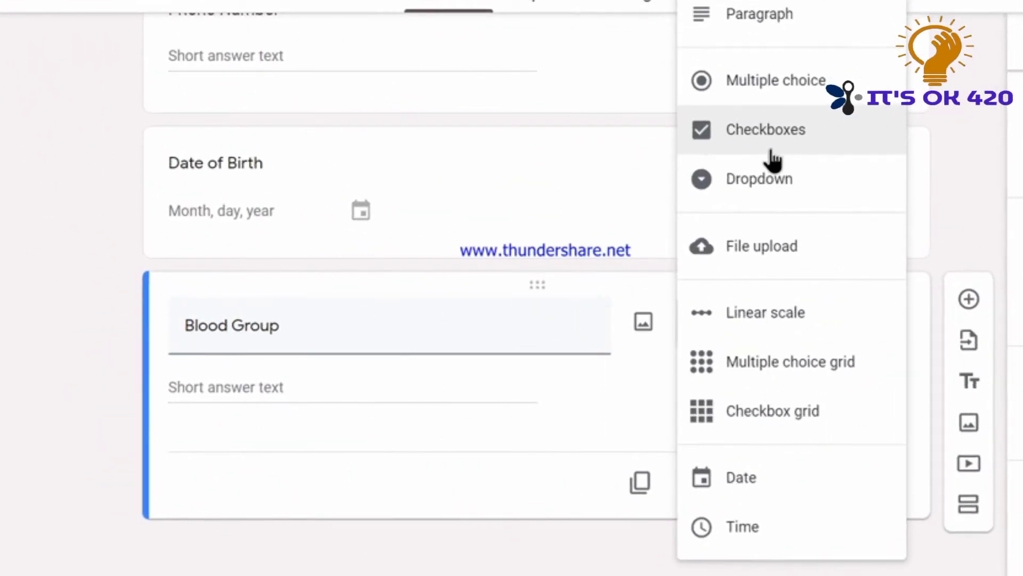
{"action": "scroll", "coordinate": [778, 286], "scroll_direction": "up", "scroll_amount": 5}
{"action": "left_click", "coordinate": [793, 75]}
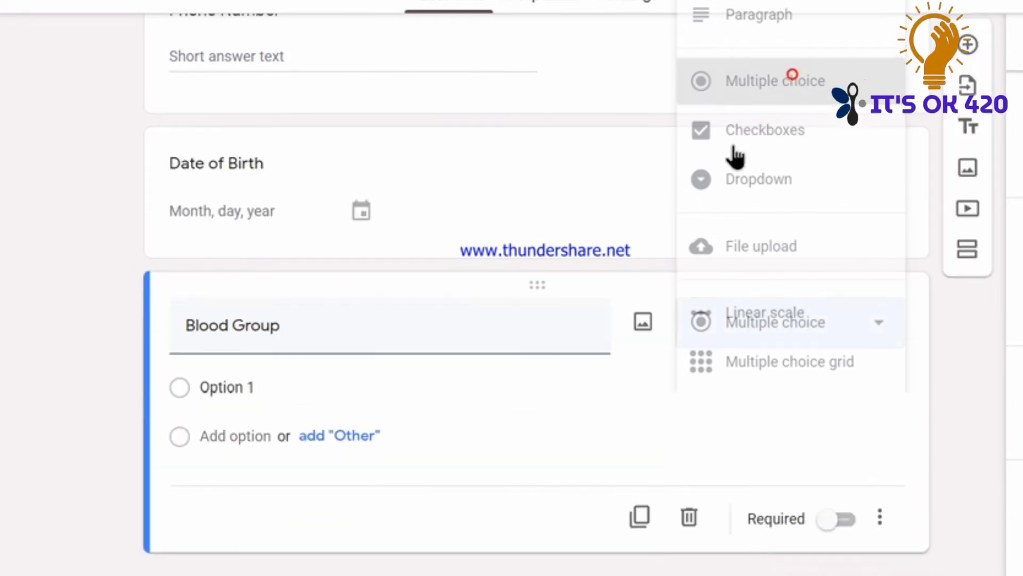
- Enter A+, A-, B+ and B- as the first four options of the Blood Group question
{"action": "scroll", "coordinate": [194, 363], "scroll_direction": "down", "scroll_amount": 1}
{"action": "left_click", "coordinate": [187, 353]}
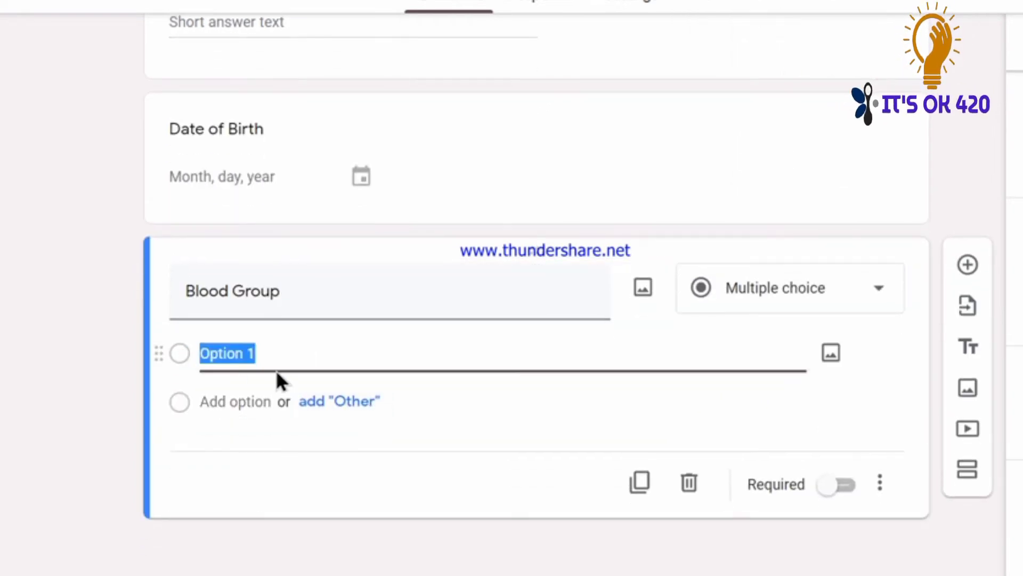
{"action": "type", "text": "A"}
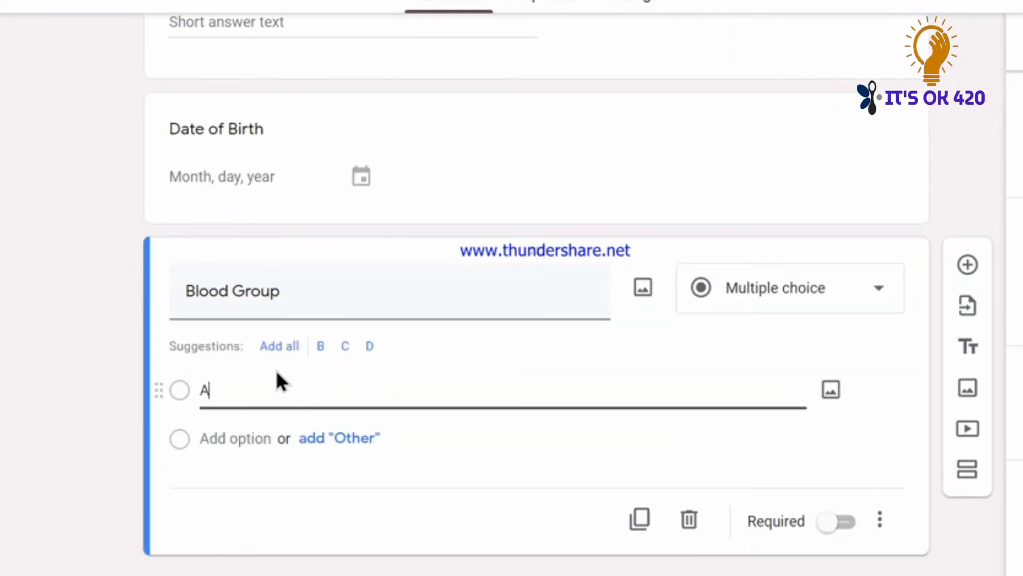
{"action": "type", "text": "+"}
{"action": "left_click", "coordinate": [226, 439]}
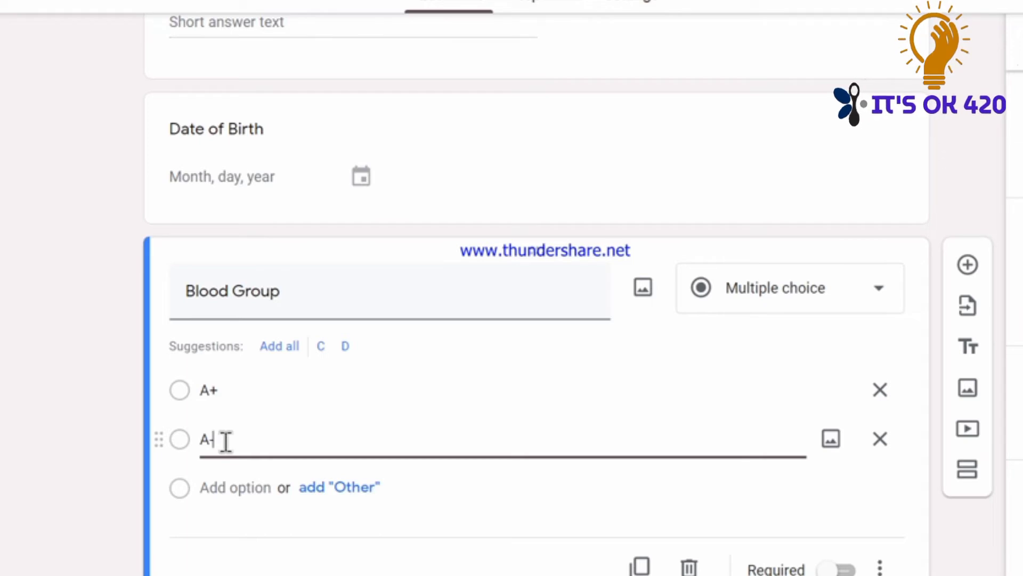
{"action": "type", "text": "A-"}
{"action": "left_click", "coordinate": [238, 488]}
{"action": "type", "text": "B"}
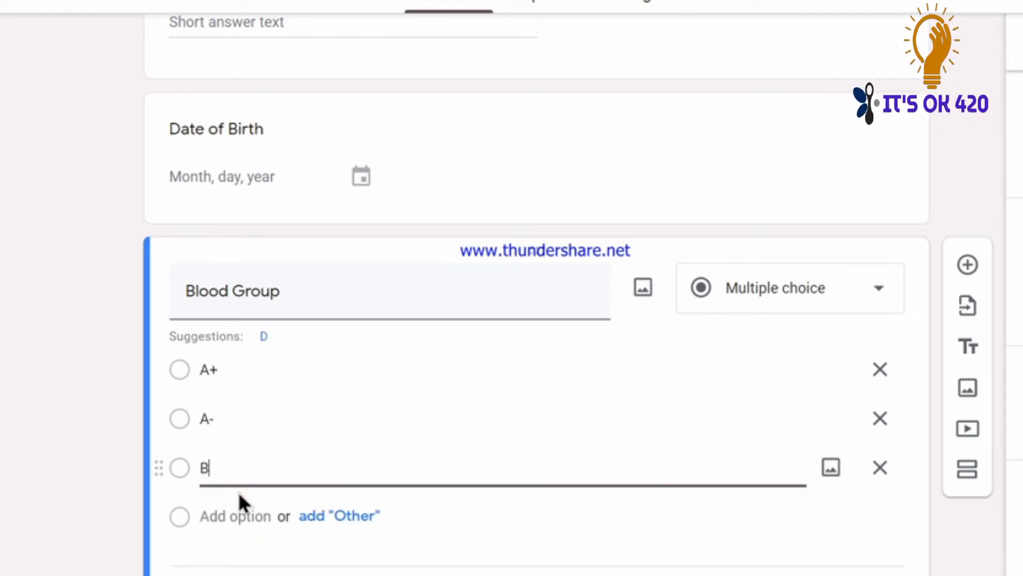
{"action": "type", "text": "+"}
{"action": "left_click", "coordinate": [237, 505]}
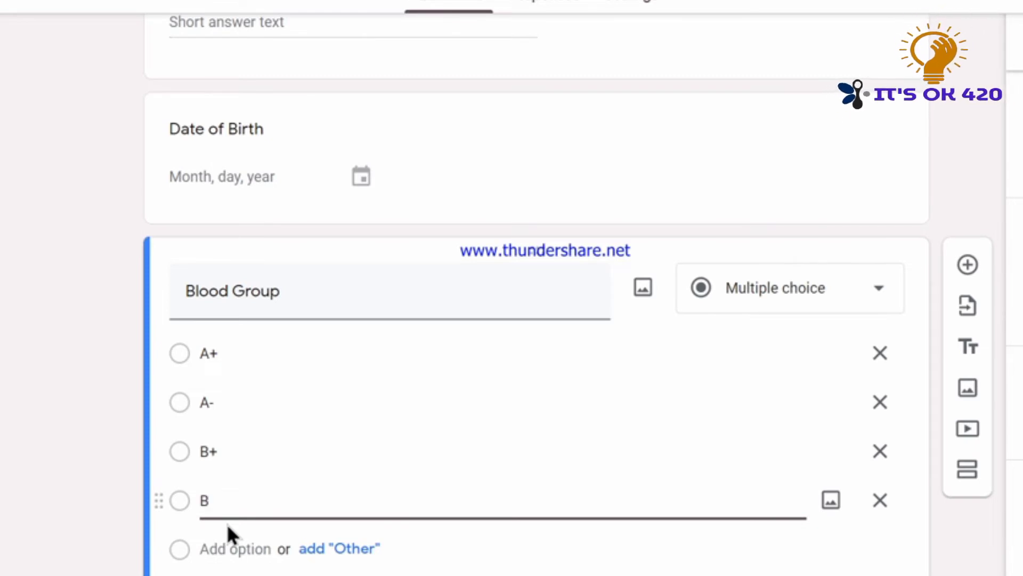
{"action": "type", "text": "B-"}
- Add the options O+, O-, AB+ and AB- to the Blood Group question
{"action": "left_click", "coordinate": [222, 548]}
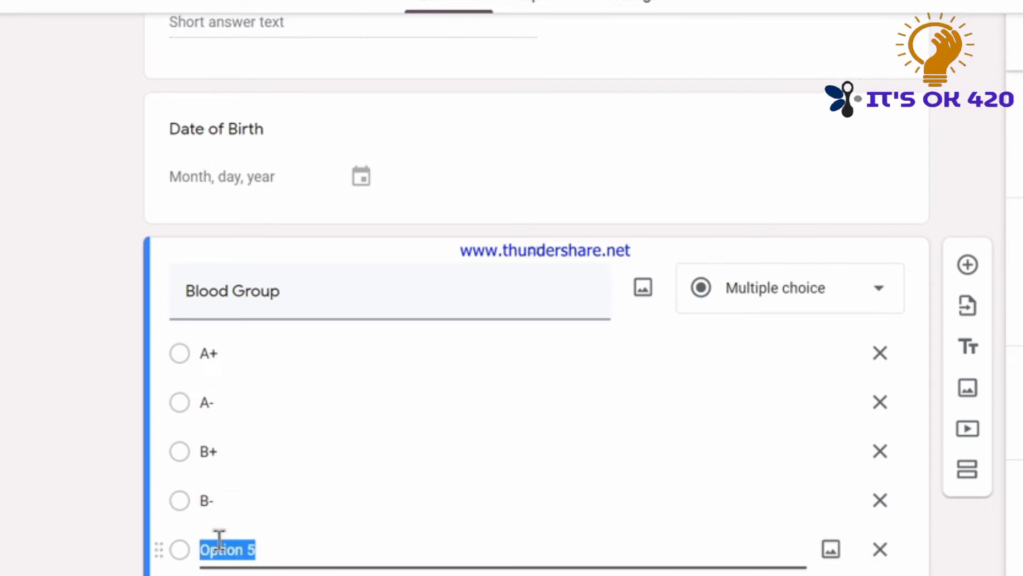
{"action": "type", "text": "O+"}
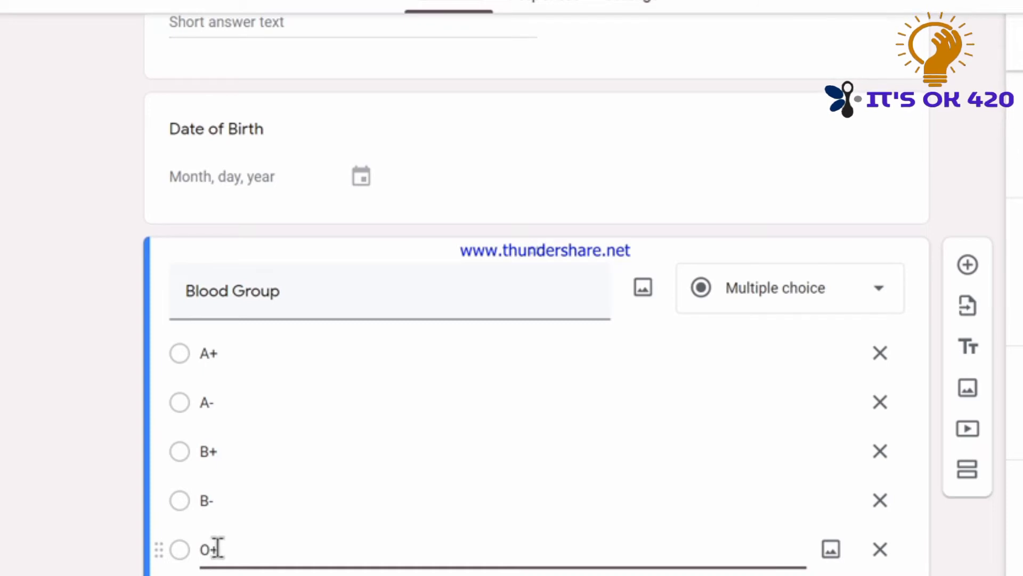
{"action": "scroll", "coordinate": [281, 393], "scroll_direction": "down", "scroll_amount": 3}
{"action": "left_click", "coordinate": [269, 397]}
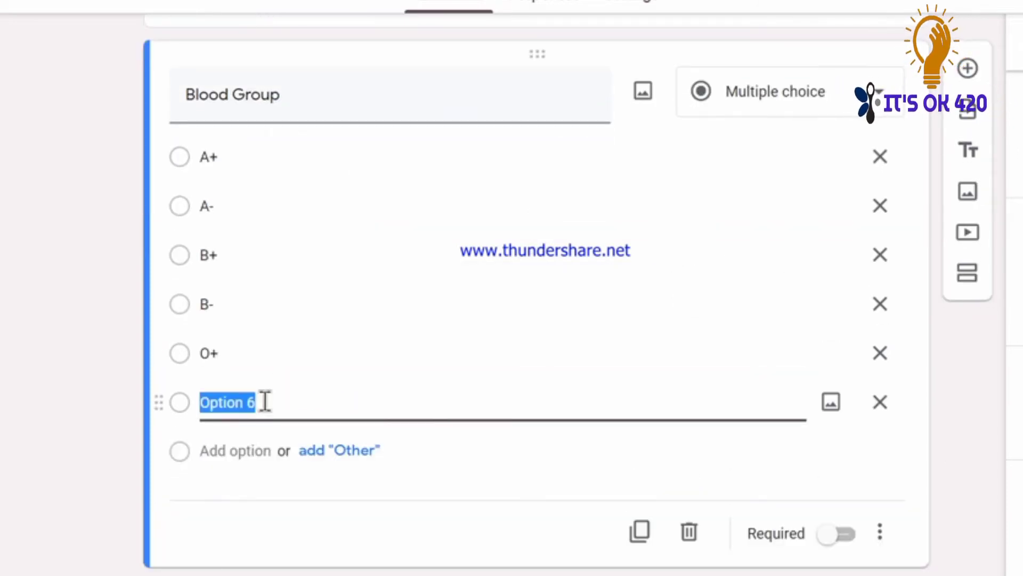
{"action": "type", "text": "O-"}
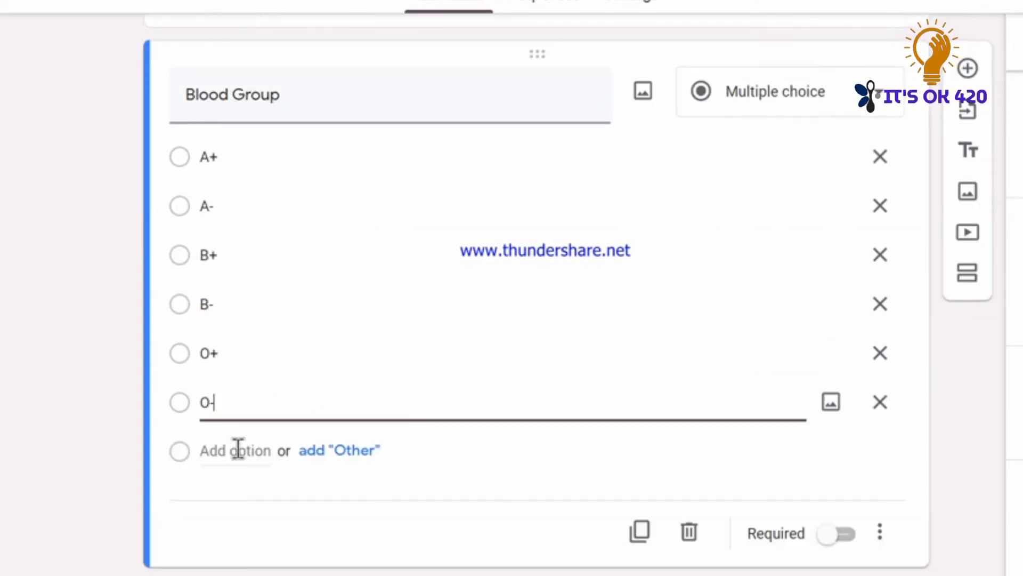
{"action": "left_click", "coordinate": [236, 450]}
{"action": "type", "text": "AB+"}
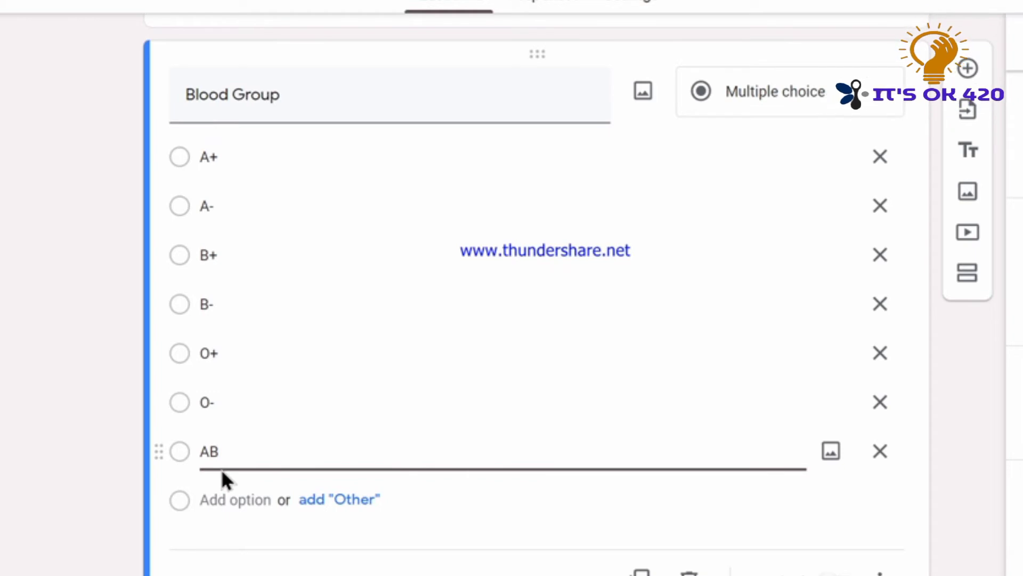
{"action": "left_click", "coordinate": [219, 498]}
{"action": "type", "text": "AB"}
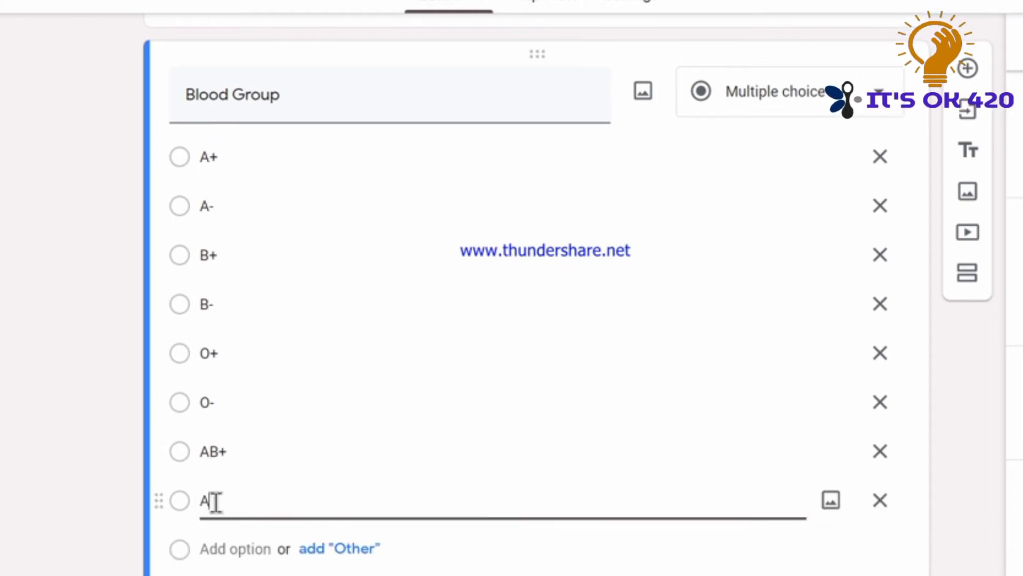
{"action": "type", "text": "-"}
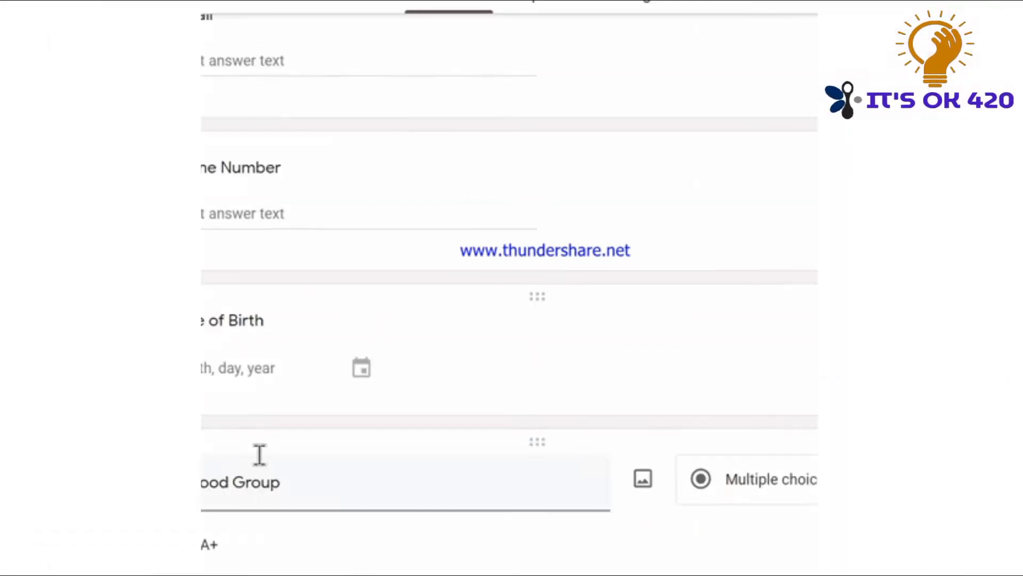
- Try the lighter red theme colours and set the form's theme colour to the darkest red offered
{"action": "scroll", "coordinate": [472, 368], "scroll_direction": "up", "scroll_amount": 20}
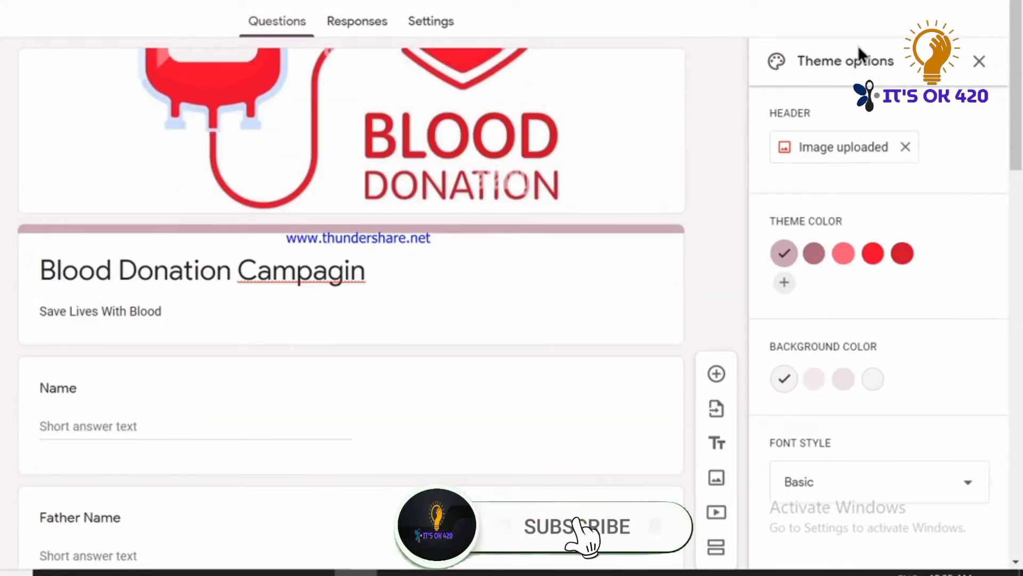
{"action": "left_click", "coordinate": [843, 253]}
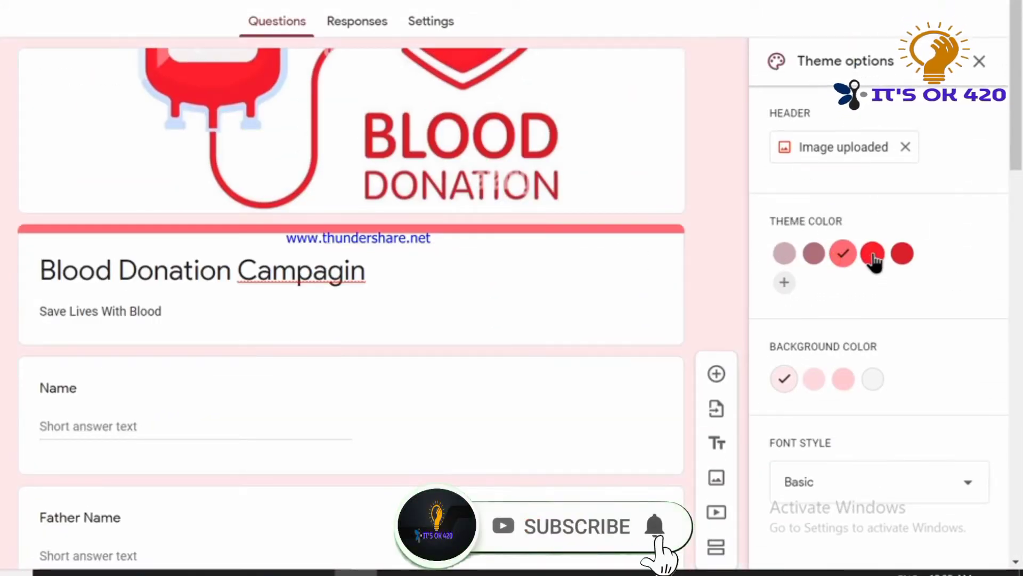
{"action": "left_click", "coordinate": [873, 253]}
{"action": "left_click", "coordinate": [902, 254]}
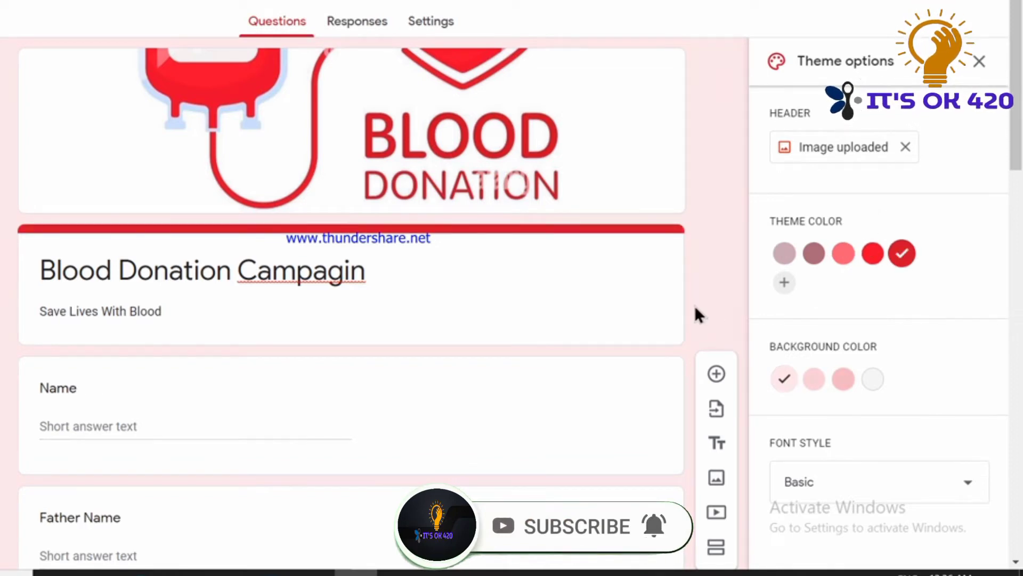
- Try the Decorative and Formal font styles on the form and return the font style to Basic
{"action": "scroll", "coordinate": [718, 372], "scroll_direction": "down", "scroll_amount": 8}
{"action": "left_click", "coordinate": [857, 482]}
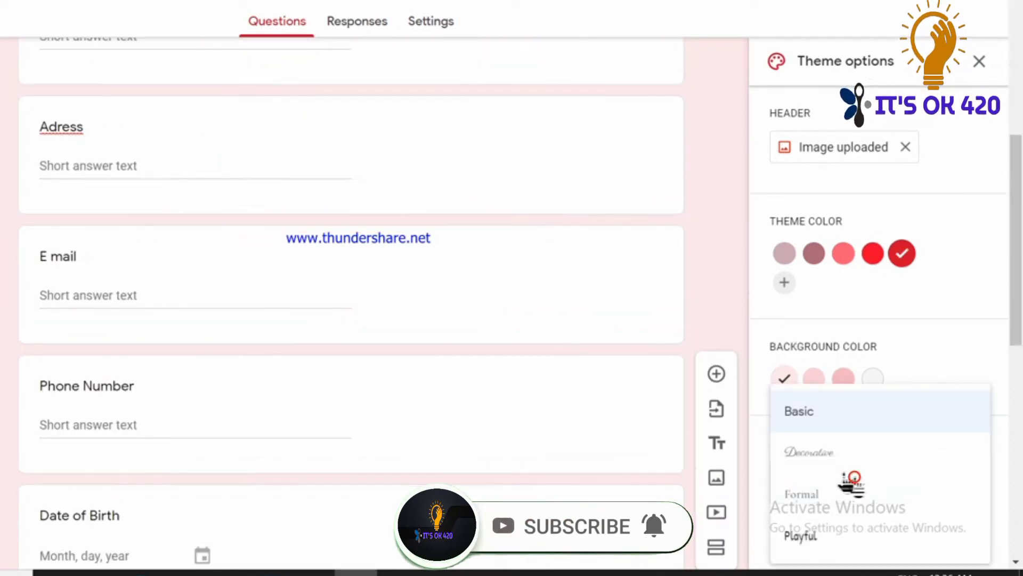
{"action": "left_click", "coordinate": [827, 458]}
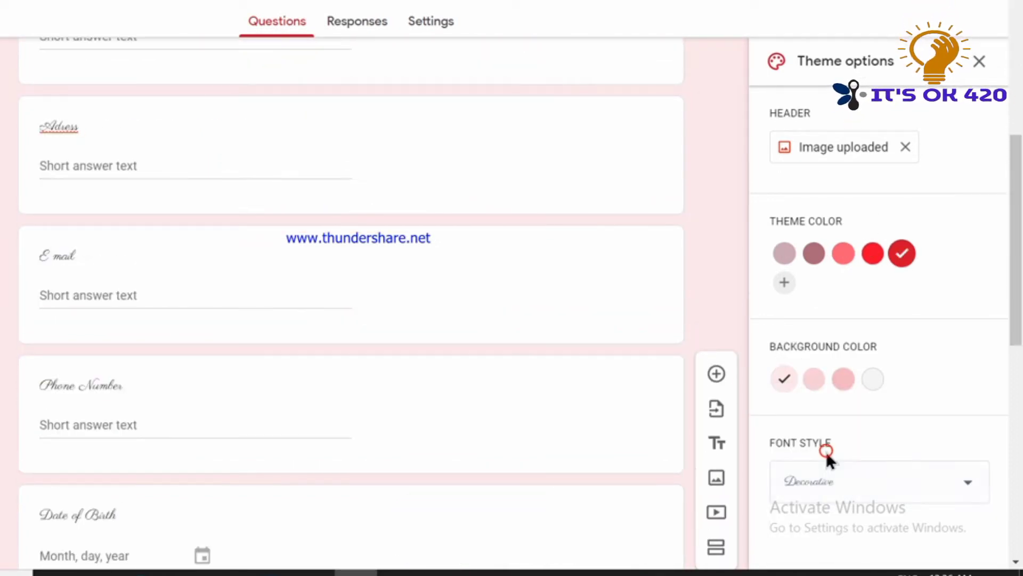
{"action": "left_click", "coordinate": [866, 482]}
{"action": "left_click", "coordinate": [849, 504]}
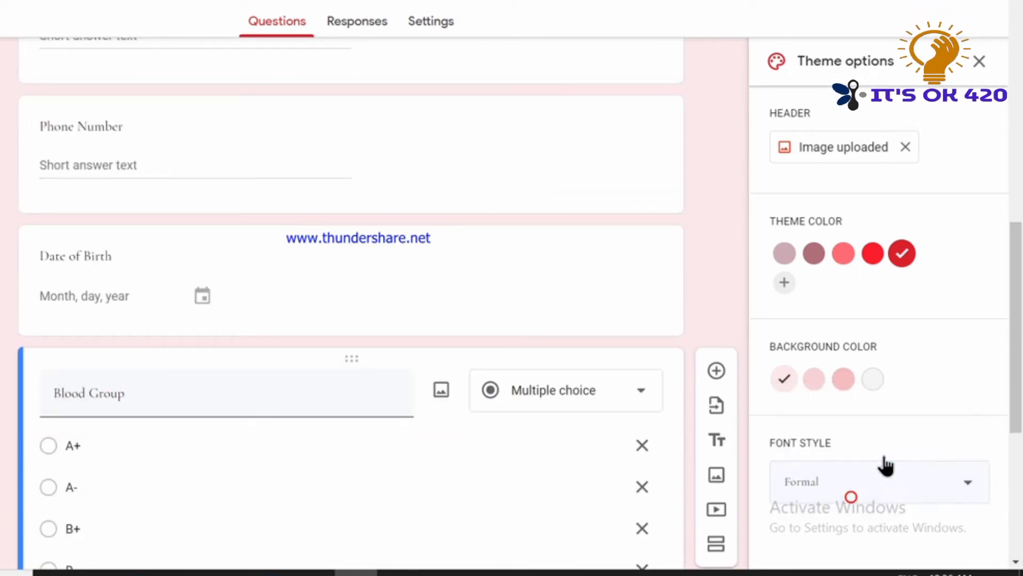
{"action": "left_click", "coordinate": [882, 490]}
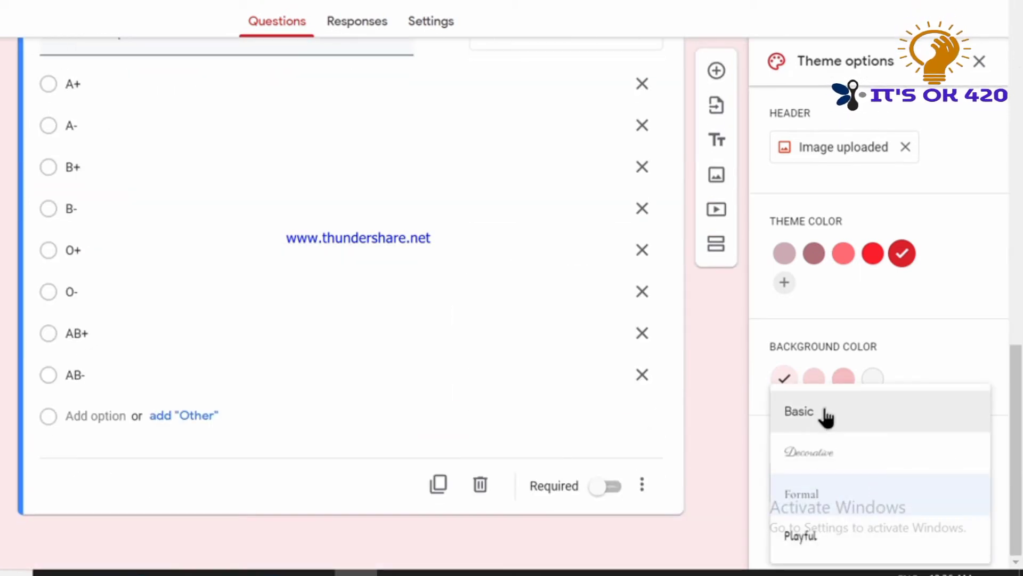
{"action": "left_click", "coordinate": [825, 410]}
- Open the preview of the blood donation form and look through its questions
{"action": "scroll", "coordinate": [373, 302], "scroll_direction": "up", "scroll_amount": 10}
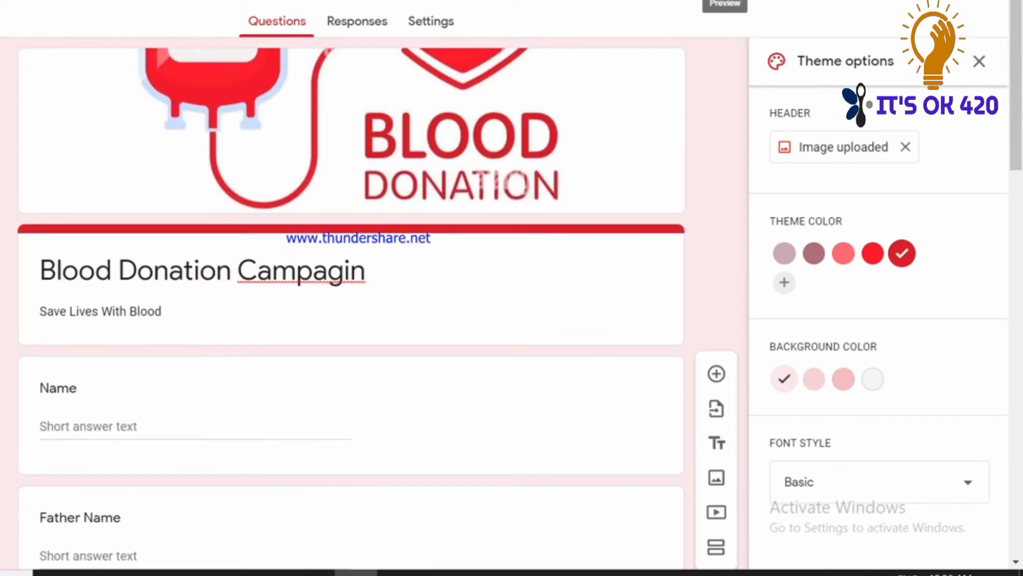
{"action": "left_click", "coordinate": [725, 2]}
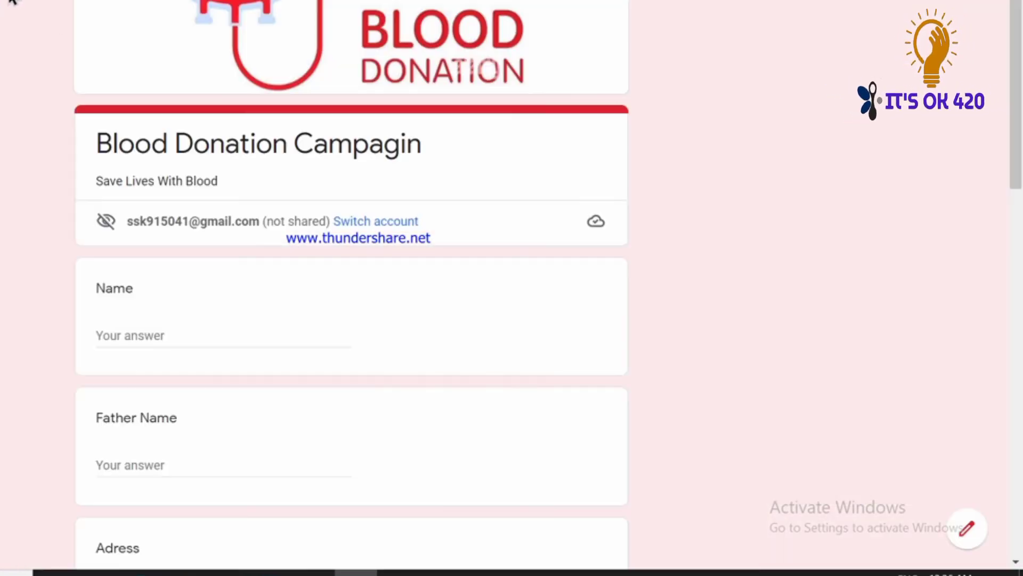
{"action": "scroll", "coordinate": [177, 302], "scroll_direction": "down", "scroll_amount": 18}
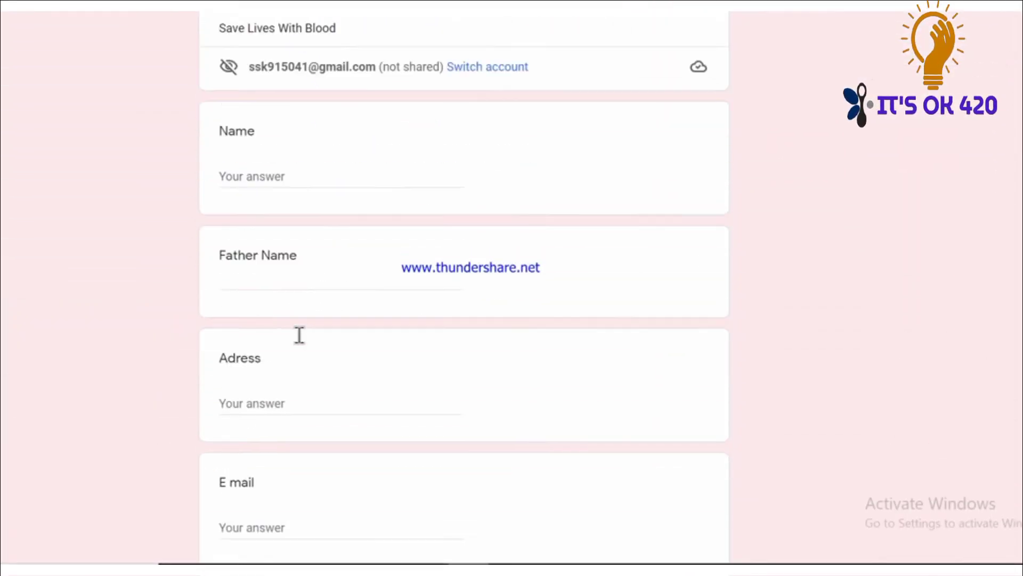
{"action": "scroll", "coordinate": [299, 336], "scroll_direction": "down", "scroll_amount": 1}
- Fill the Name, Father Name and Adress answers in the form preview with random placeholder letters
{"action": "left_click", "coordinate": [249, 99]}
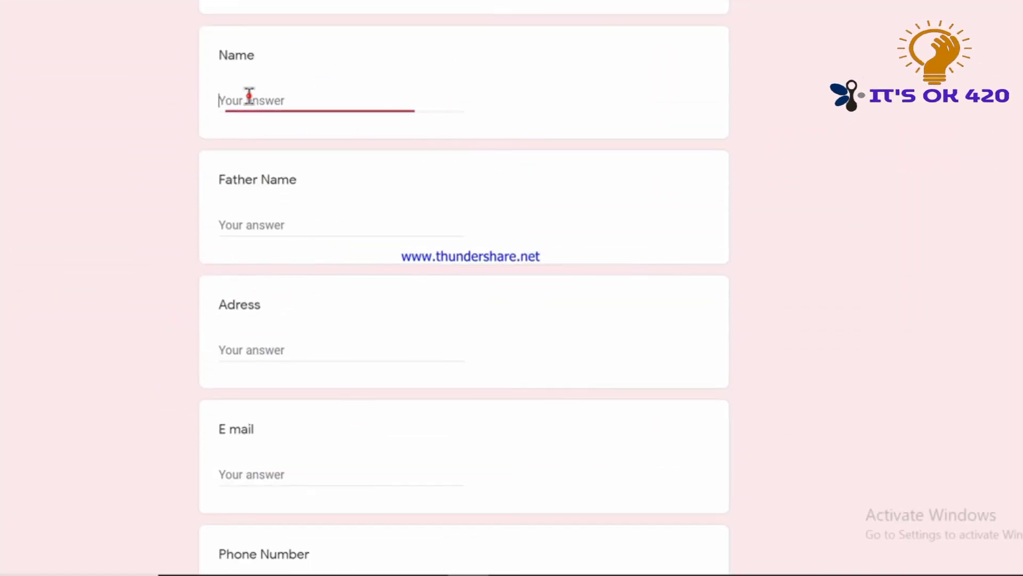
{"action": "type", "text": "GBFH"}
{"action": "left_click", "coordinate": [247, 225]}
{"action": "type", "text": "GJGHJJ"}
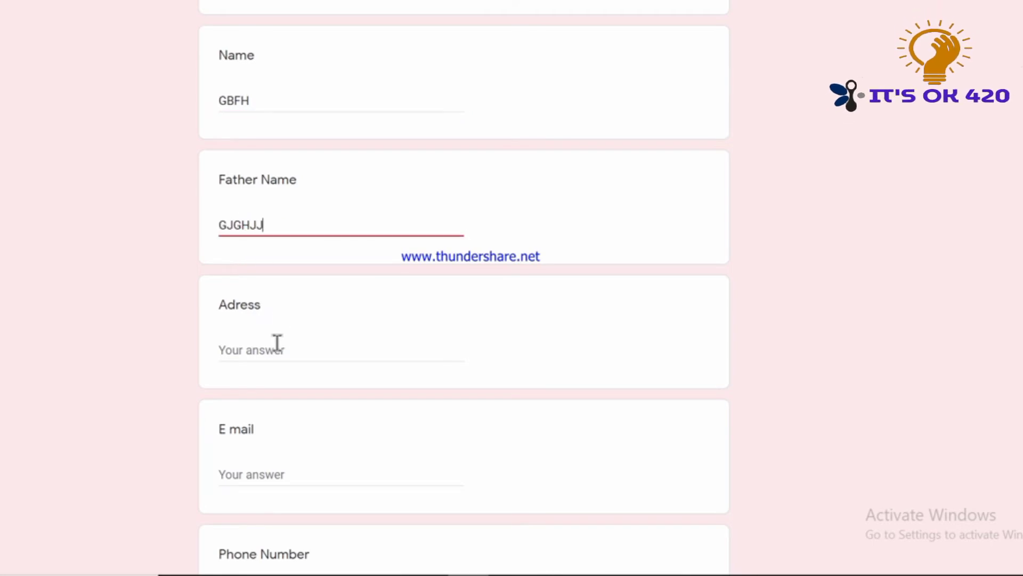
{"action": "left_click", "coordinate": [278, 346]}
{"action": "type", "text": "GHJGHJ"}
- Fill the E mail and Phone Number answers in the form preview with random placeholder letters
{"action": "left_click", "coordinate": [273, 472]}
{"action": "type", "text": "NVBN"}
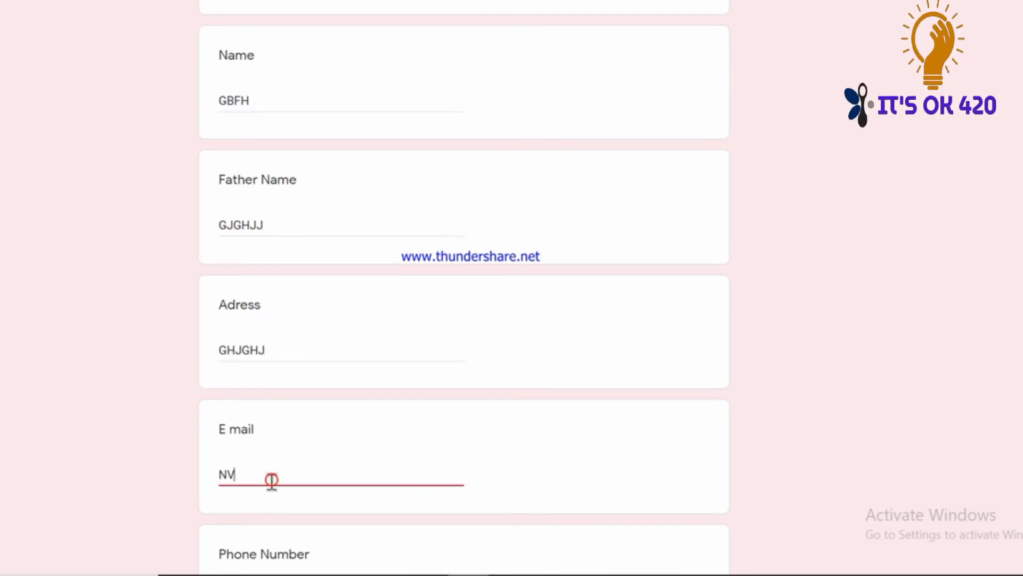
{"action": "scroll", "coordinate": [273, 488], "scroll_direction": "down", "scroll_amount": 5}
{"action": "left_click", "coordinate": [294, 350]}
{"action": "type", "text": "VBNVN"}
{"action": "scroll", "coordinate": [288, 411], "scroll_direction": "down", "scroll_amount": 5}
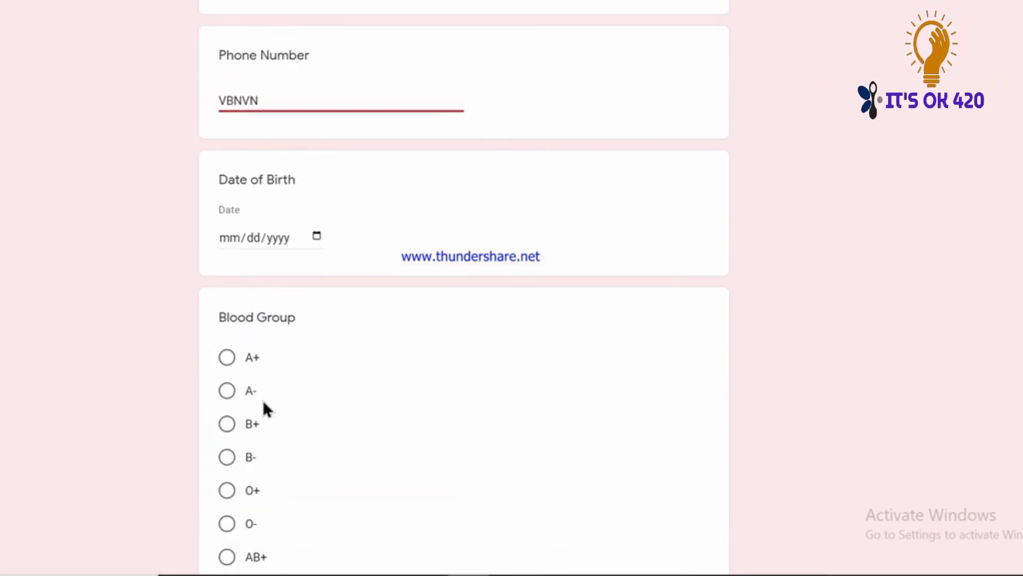
- Fill the Date of Birth answer in the form preview with a random date
{"action": "left_click", "coordinate": [255, 241]}
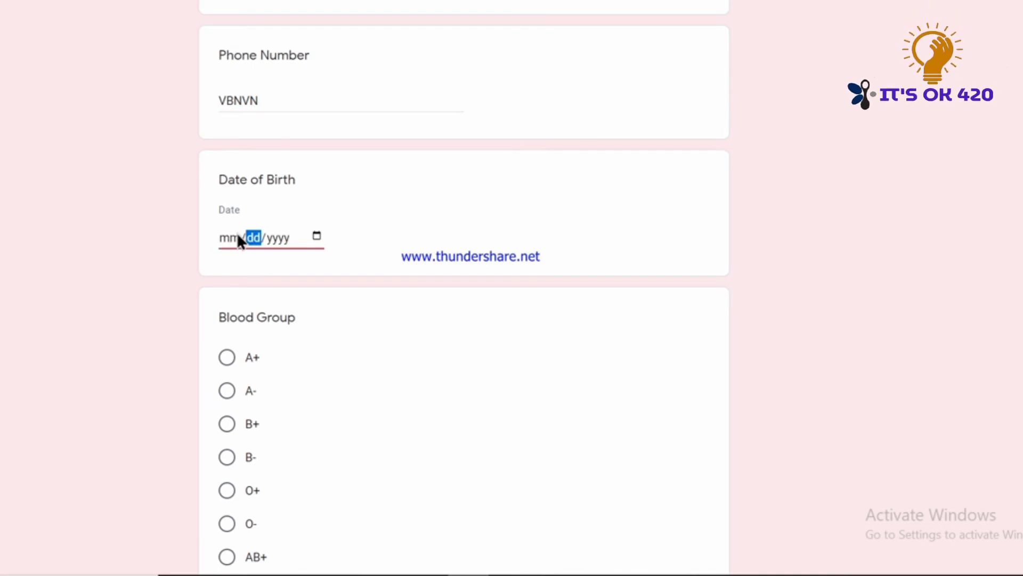
{"action": "type", "text": "31/yyyy"}
{"action": "left_click", "coordinate": [224, 238]}
{"action": "type", "text": "07/23/"}
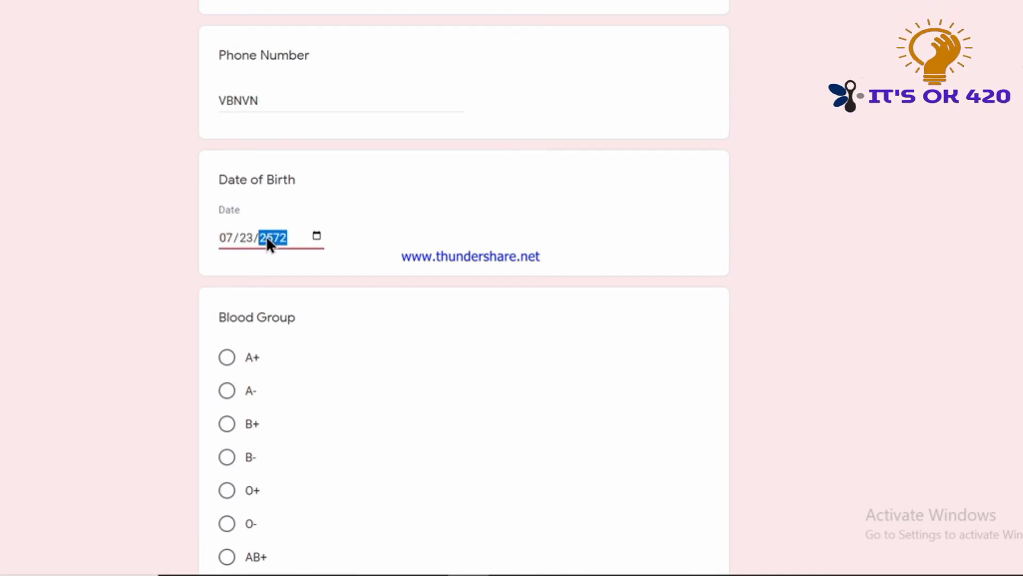
{"action": "type", "text": "2572"}
- Choose B+ as the Blood Group answer and try to submit the form
{"action": "left_click", "coordinate": [236, 419]}
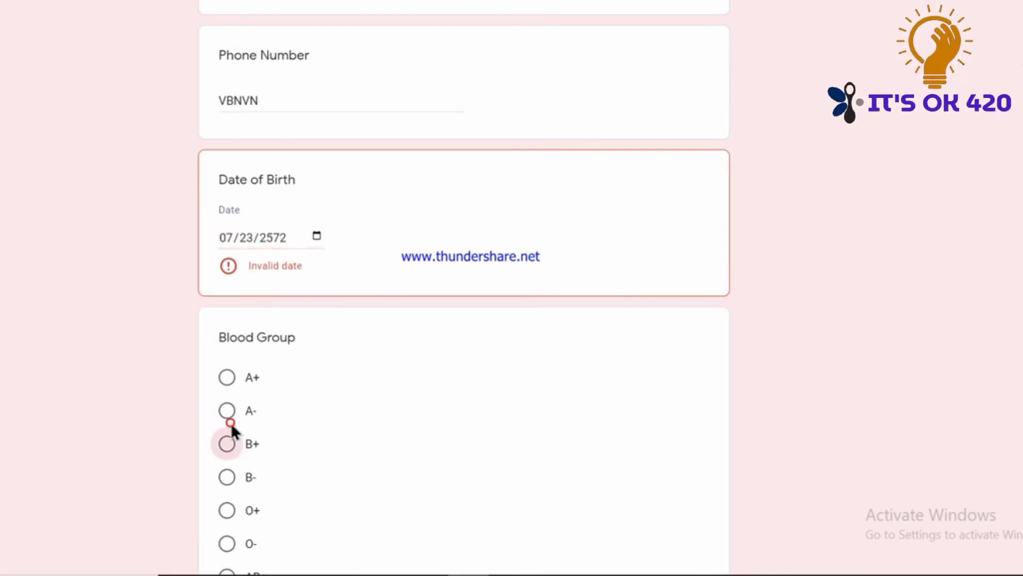
{"action": "scroll", "coordinate": [256, 272], "scroll_direction": "down", "scroll_amount": 4}
{"action": "left_click", "coordinate": [224, 215]}
{"action": "left_click", "coordinate": [248, 480]}
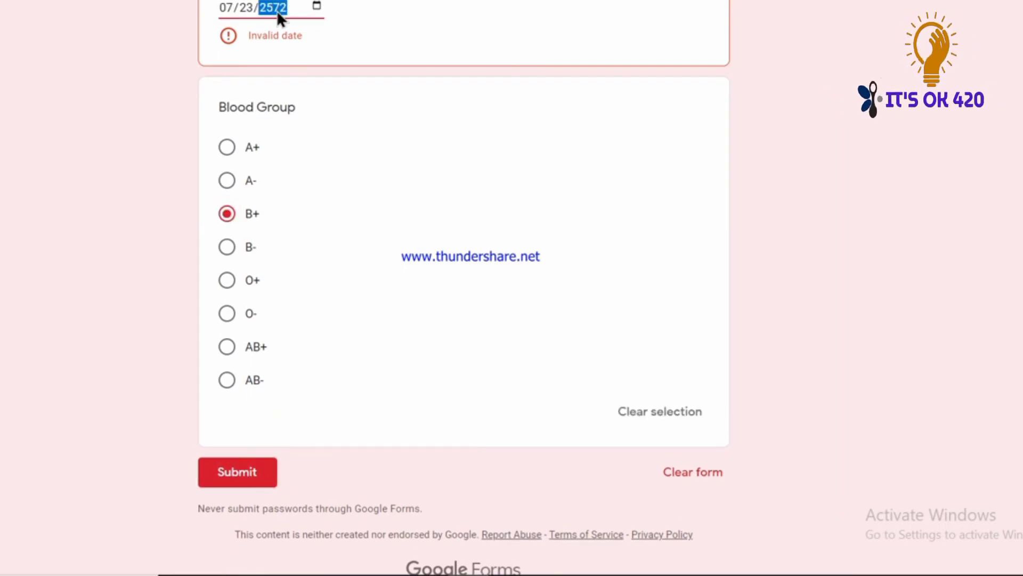
- Replace the Date of Birth answer with a valid placeholder date and submit the form
{"action": "type", "text": "2003"}
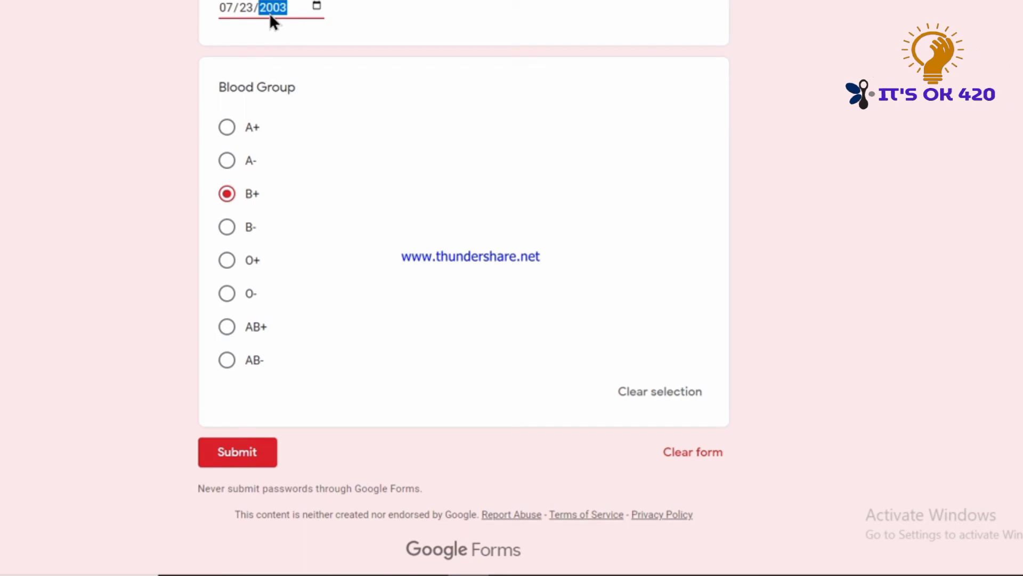
{"action": "left_click", "coordinate": [241, 9]}
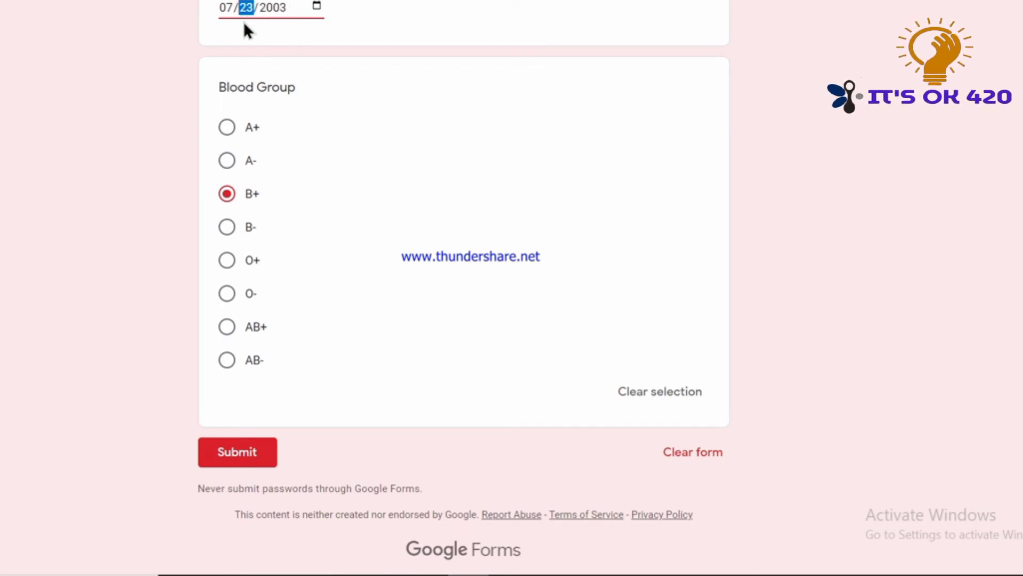
{"action": "left_click", "coordinate": [226, 7]}
{"action": "type", "text": "1205"}
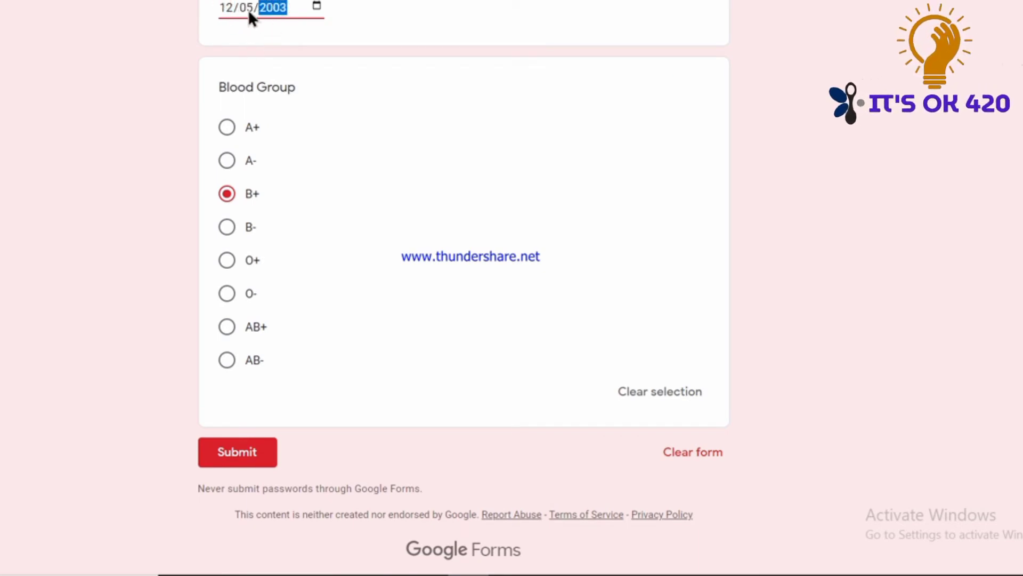
{"action": "key", "text": "shift+Tab"}
{"action": "key", "text": "shift+Tab"}
{"action": "type", "text": "050608"}
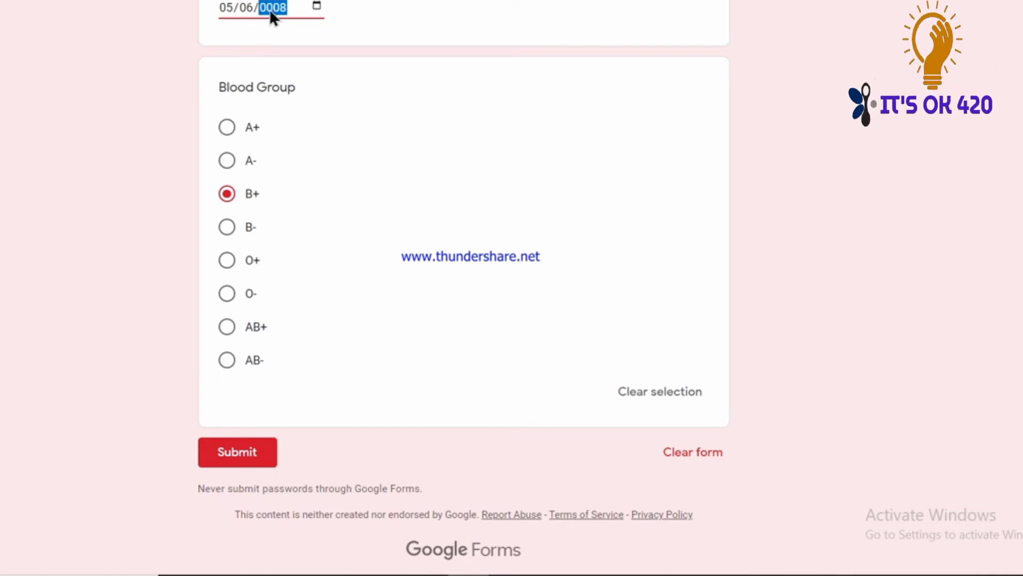
{"action": "left_click", "coordinate": [244, 452]}
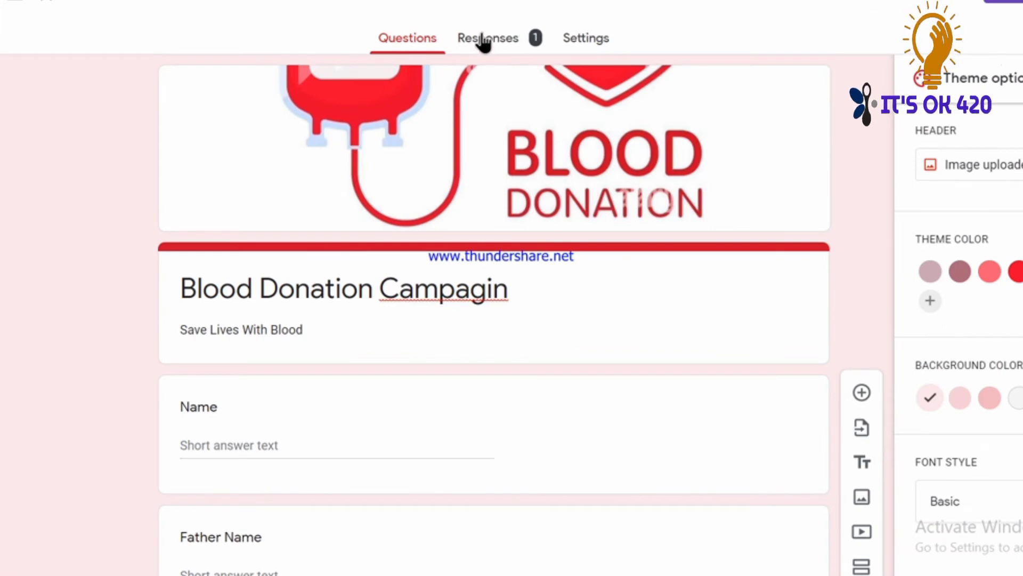
- Open the form's responses and look through the summary of answers for every question
{"action": "left_click", "coordinate": [483, 40]}
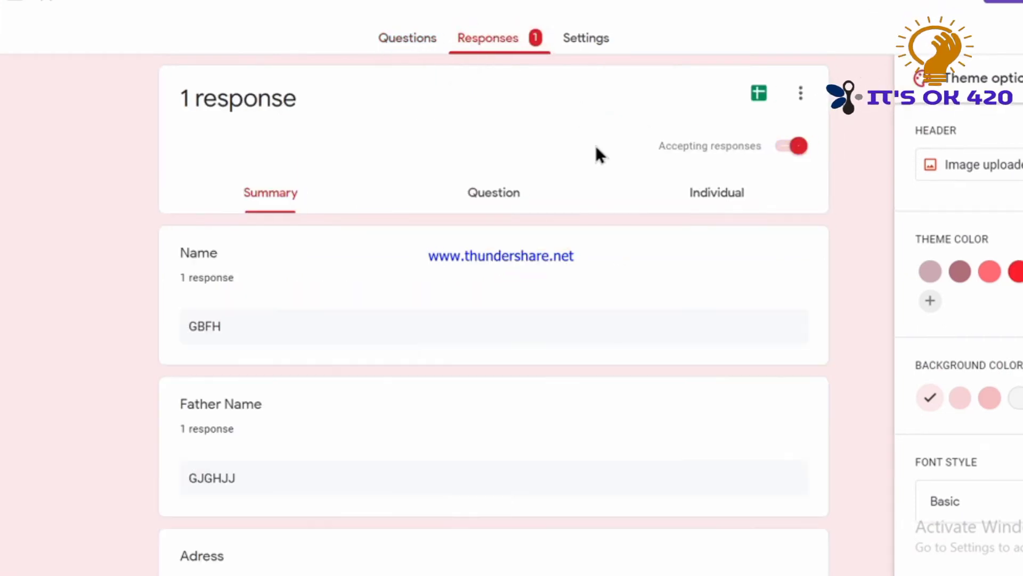
{"action": "scroll", "coordinate": [229, 326], "scroll_direction": "down", "scroll_amount": 15}
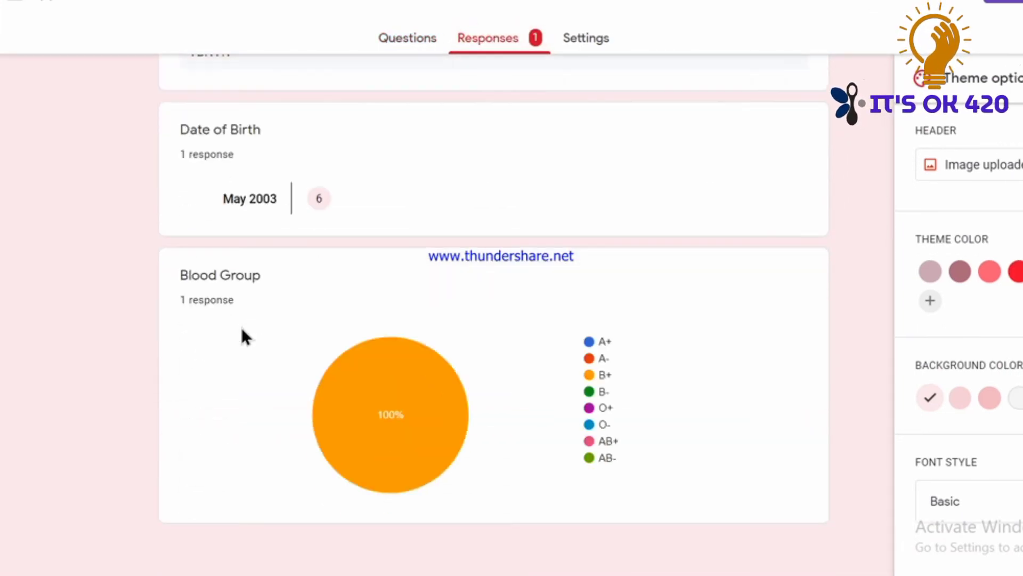
{"action": "scroll", "coordinate": [509, 378], "scroll_direction": "up", "scroll_amount": 15}
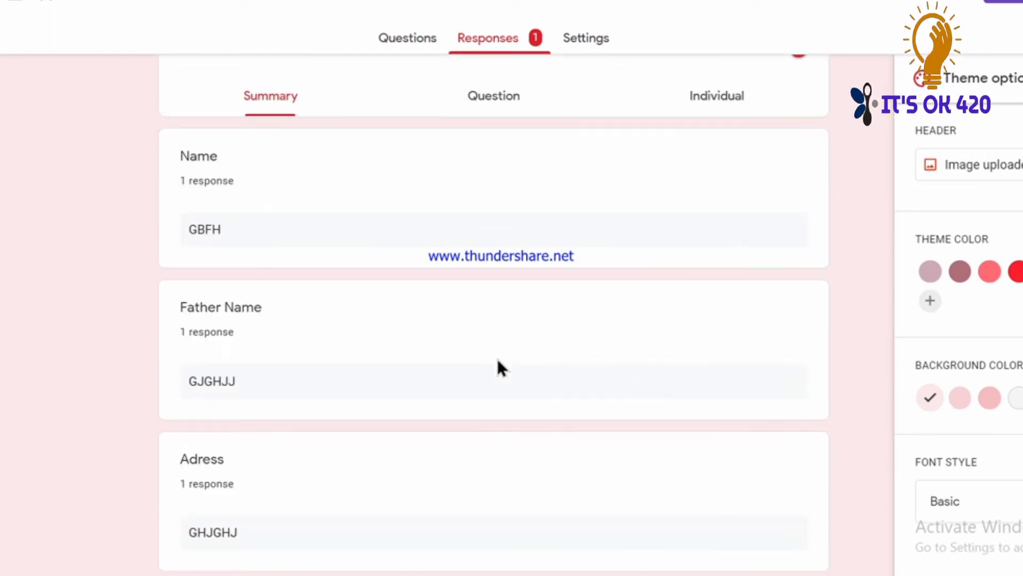
{"action": "scroll", "coordinate": [466, 297], "scroll_direction": "down", "scroll_amount": 8}
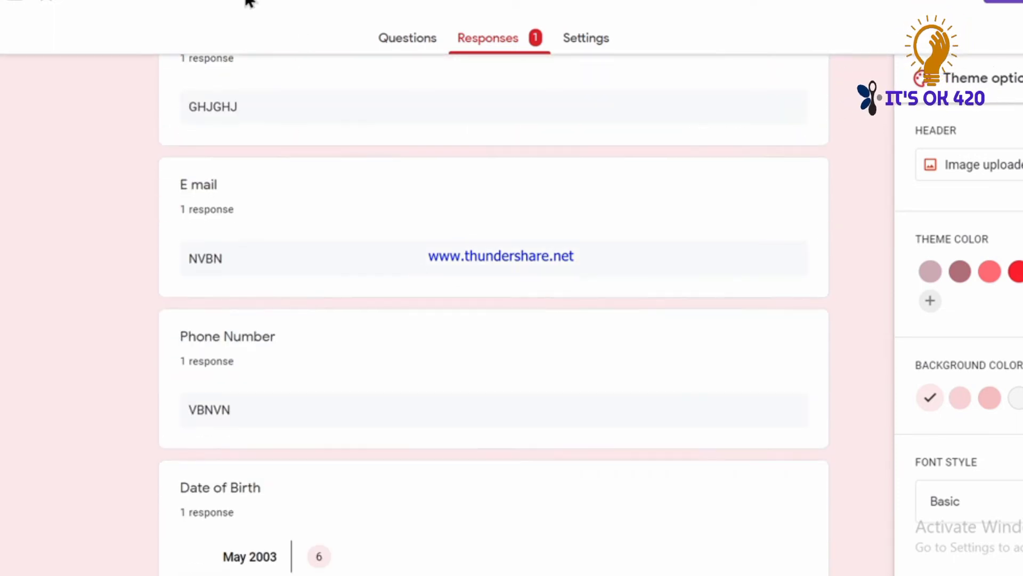
{"action": "scroll", "coordinate": [302, 366], "scroll_direction": "up", "scroll_amount": 5}
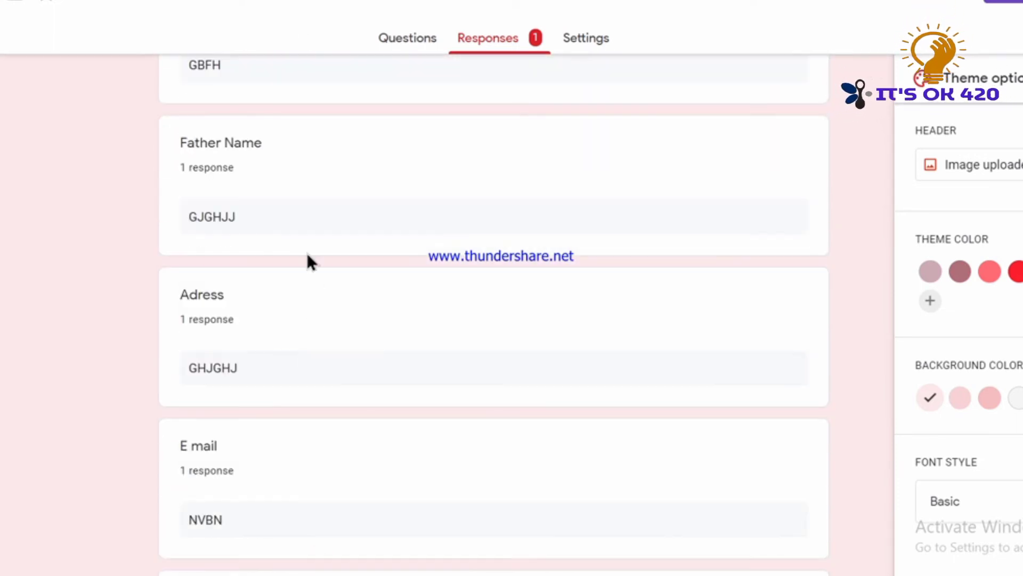
{"action": "scroll", "coordinate": [308, 263], "scroll_direction": "up", "scroll_amount": 5}
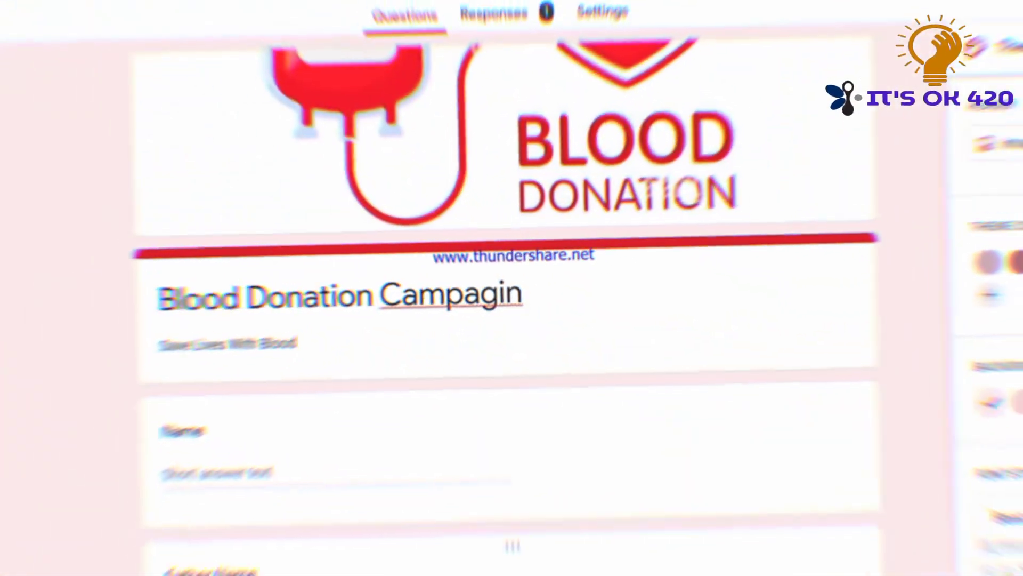
- Make the Name and Adress questions required in the form editor, leaving Father Name optional
{"action": "left_click", "coordinate": [286, 454]}
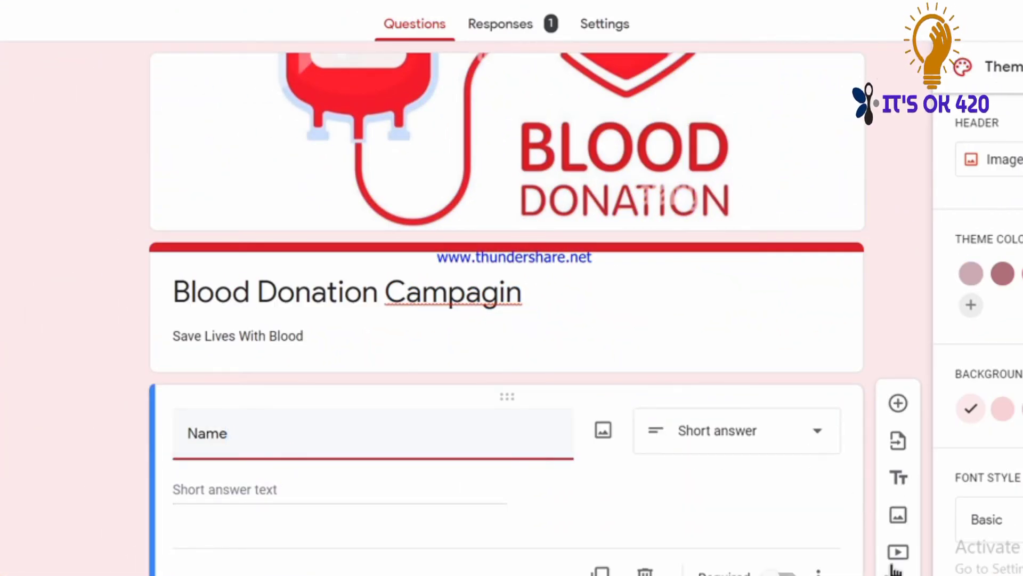
{"action": "scroll", "coordinate": [393, 453], "scroll_direction": "down", "scroll_amount": 5}
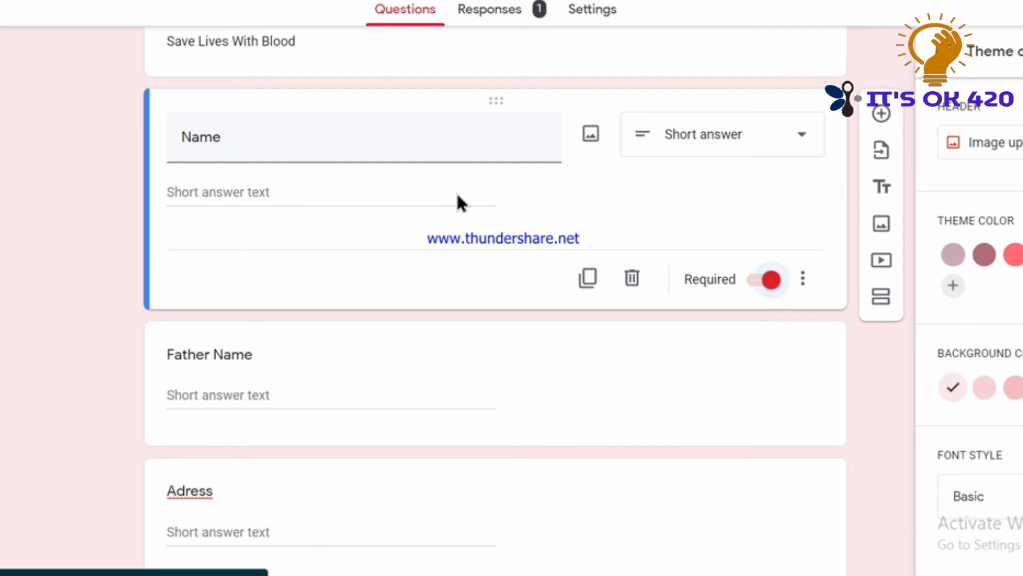
{"action": "scroll", "coordinate": [370, 299], "scroll_direction": "down", "scroll_amount": 4}
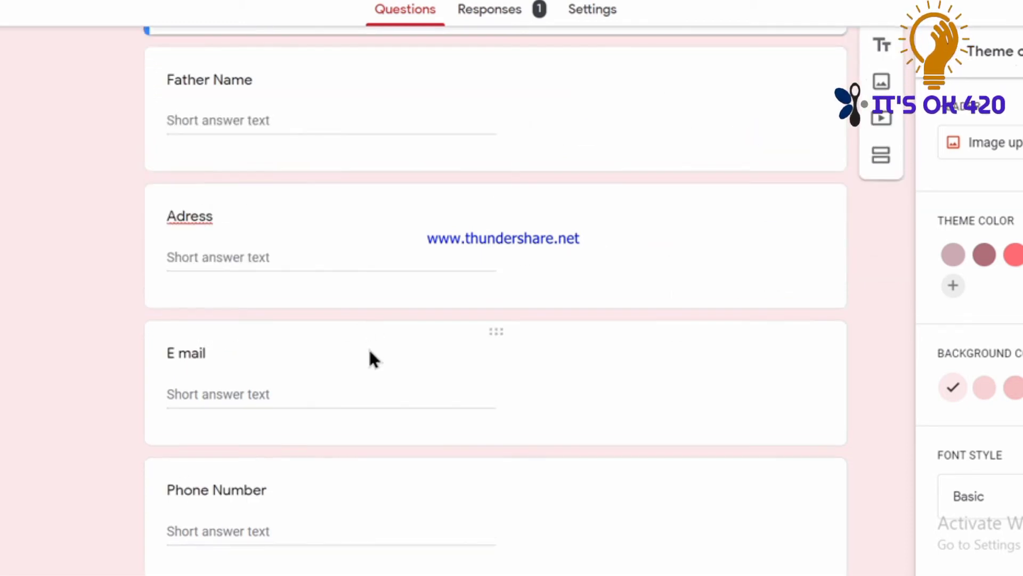
{"action": "left_click", "coordinate": [309, 112]}
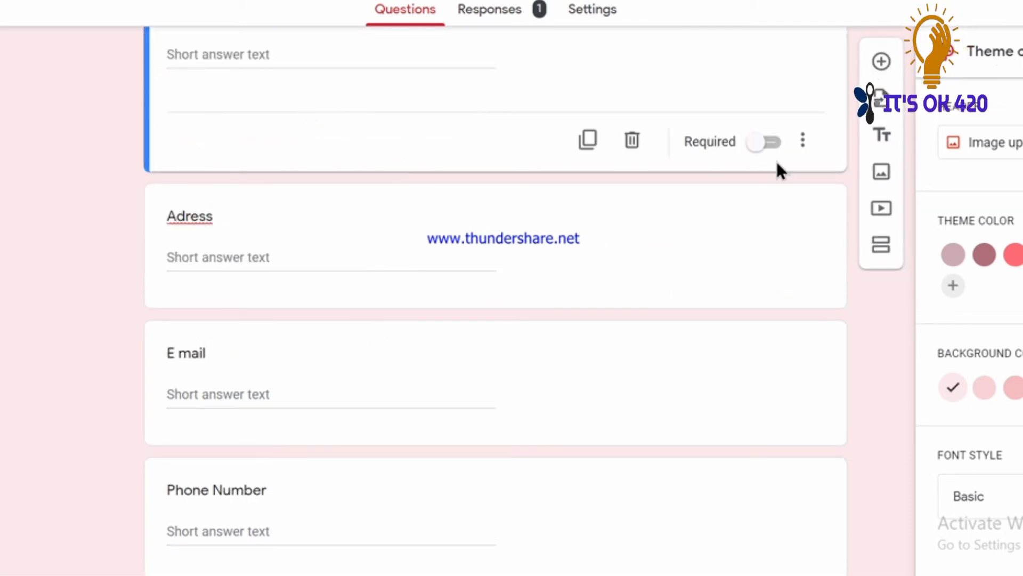
{"action": "left_click", "coordinate": [242, 261]}
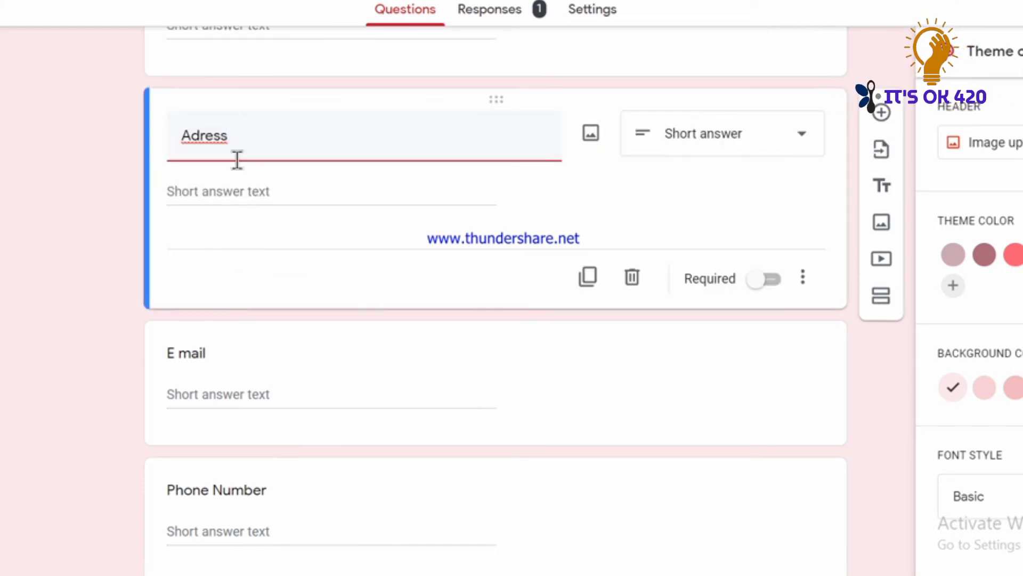
{"action": "left_click", "coordinate": [772, 279]}
- Make the E mail and Phone Number questions required
{"action": "scroll", "coordinate": [306, 384], "scroll_direction": "down", "scroll_amount": 4}
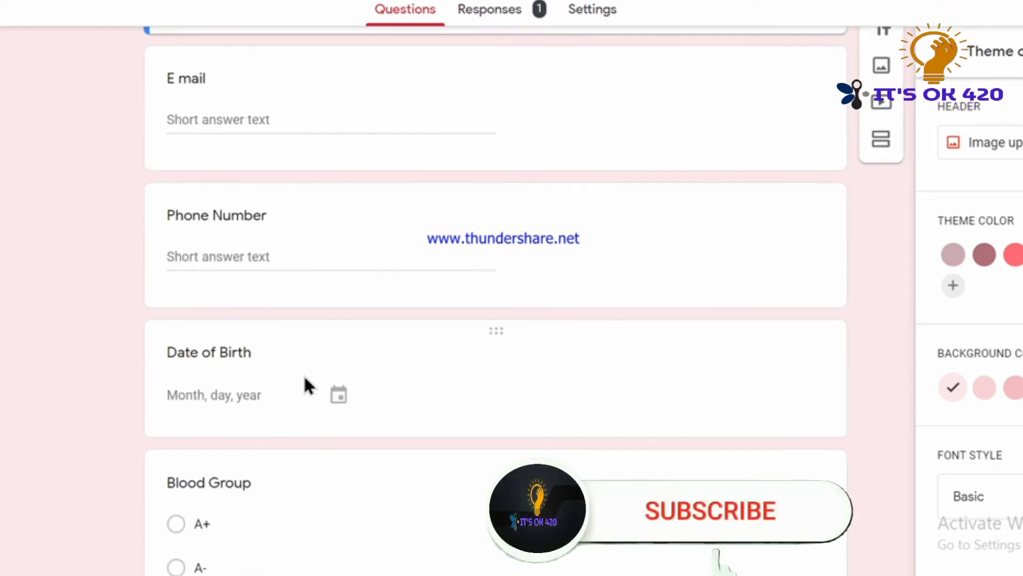
{"action": "left_click", "coordinate": [302, 105]}
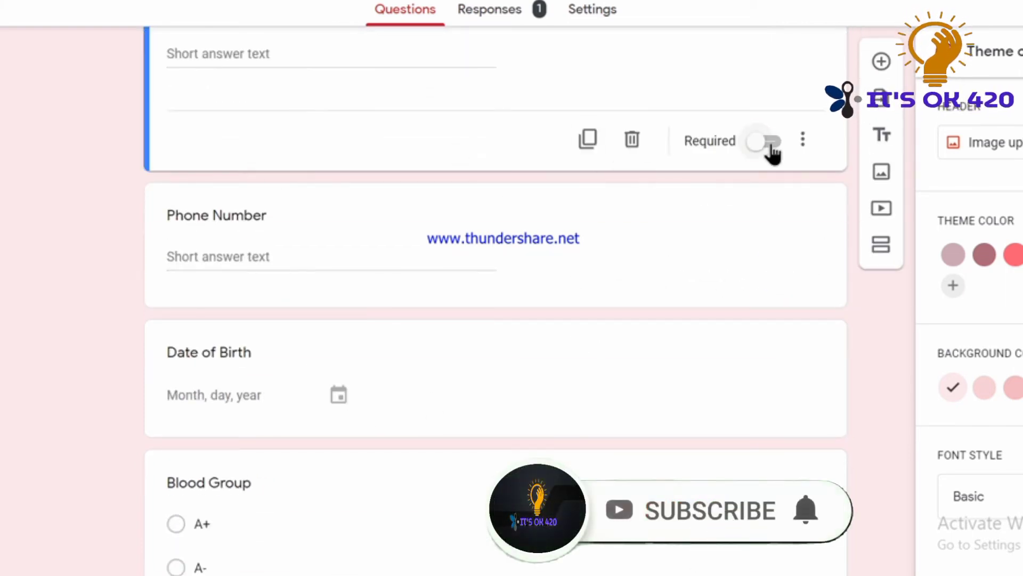
{"action": "left_click", "coordinate": [772, 142]}
{"action": "left_click", "coordinate": [291, 254]}
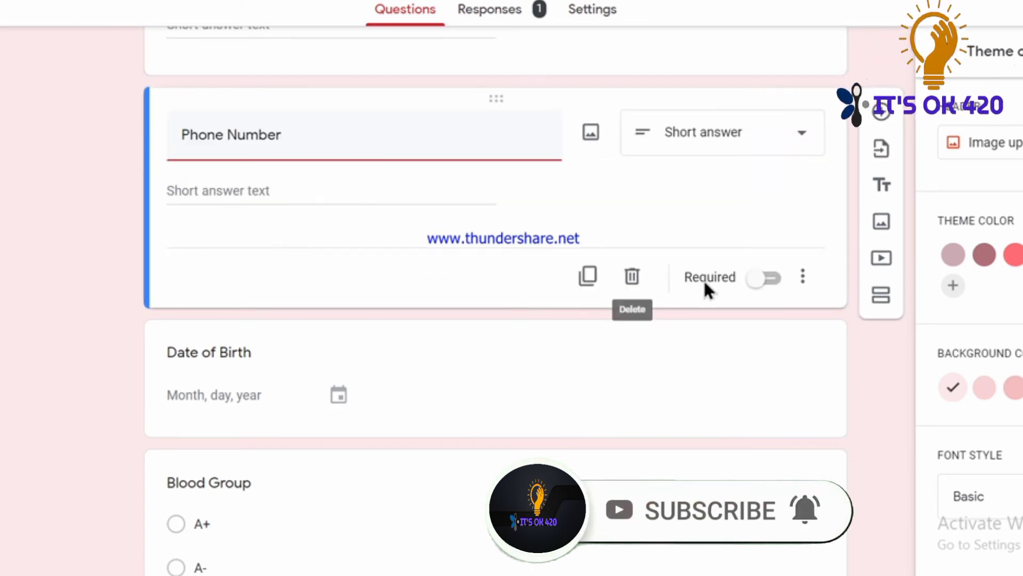
{"action": "left_click", "coordinate": [767, 279]}
- Make the Date of Birth and Blood Group questions required
{"action": "left_click", "coordinate": [256, 397]}
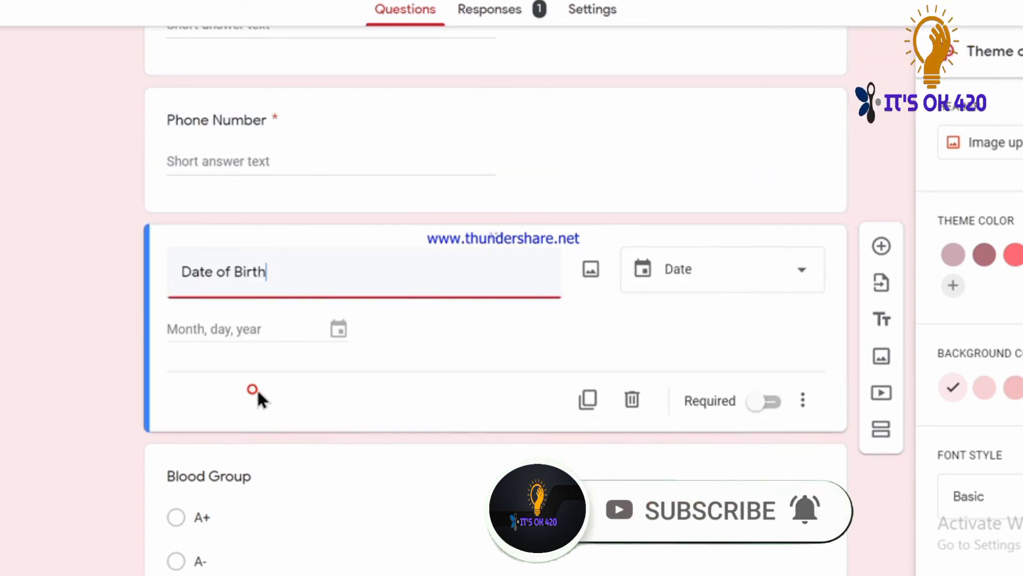
{"action": "left_click", "coordinate": [764, 401]}
{"action": "scroll", "coordinate": [274, 434], "scroll_direction": "down", "scroll_amount": 5}
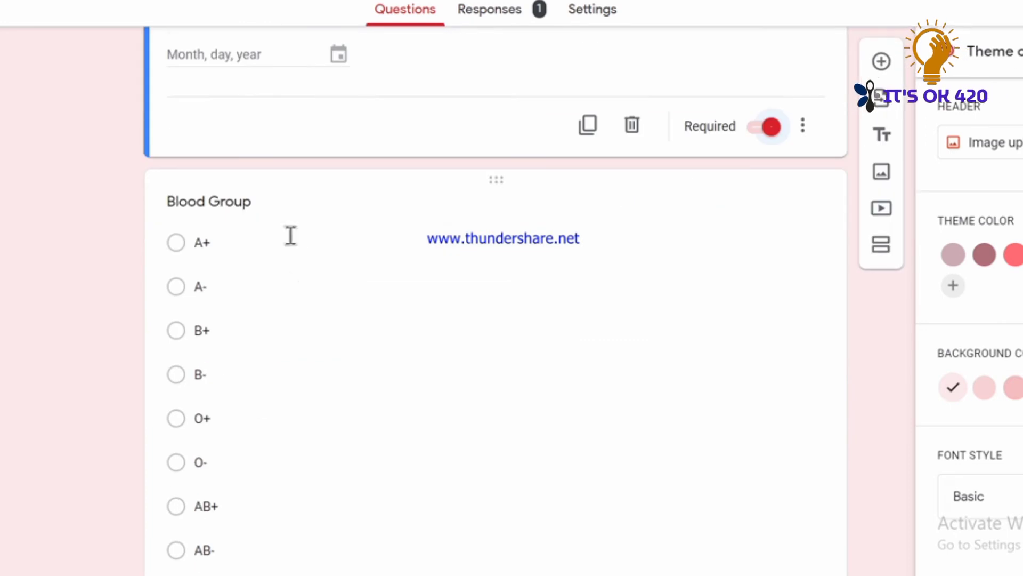
{"action": "scroll", "coordinate": [576, 372], "scroll_direction": "down", "scroll_amount": 1}
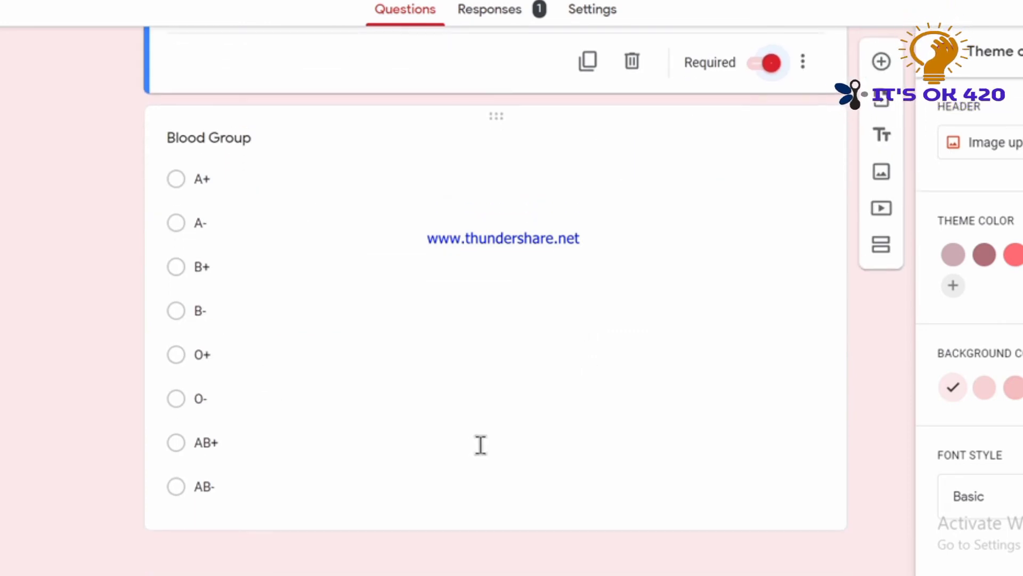
{"action": "scroll", "coordinate": [480, 443], "scroll_direction": "up", "scroll_amount": 10}
{"action": "scroll", "coordinate": [480, 434], "scroll_direction": "down", "scroll_amount": 10}
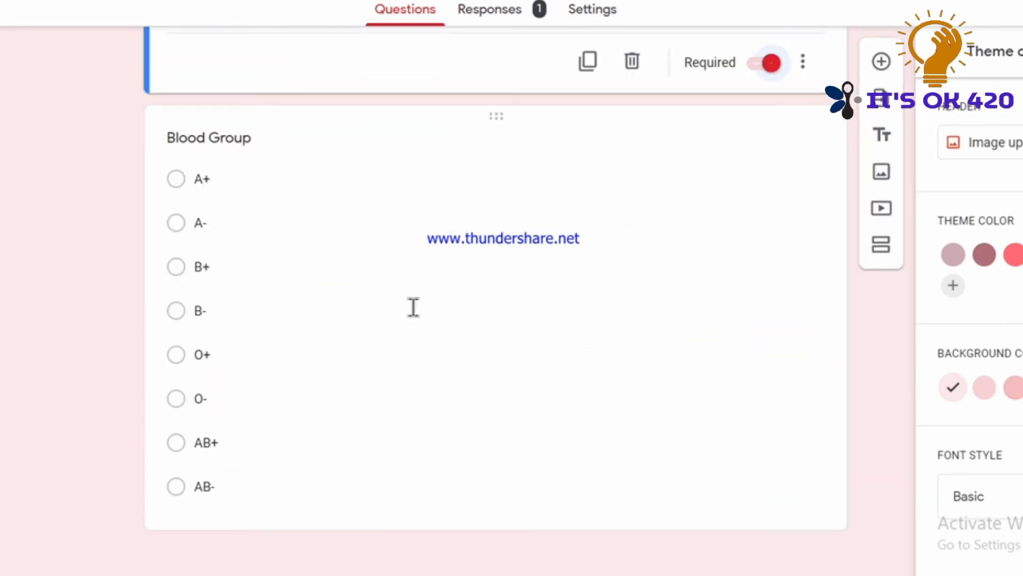
{"action": "left_click", "coordinate": [506, 116]}
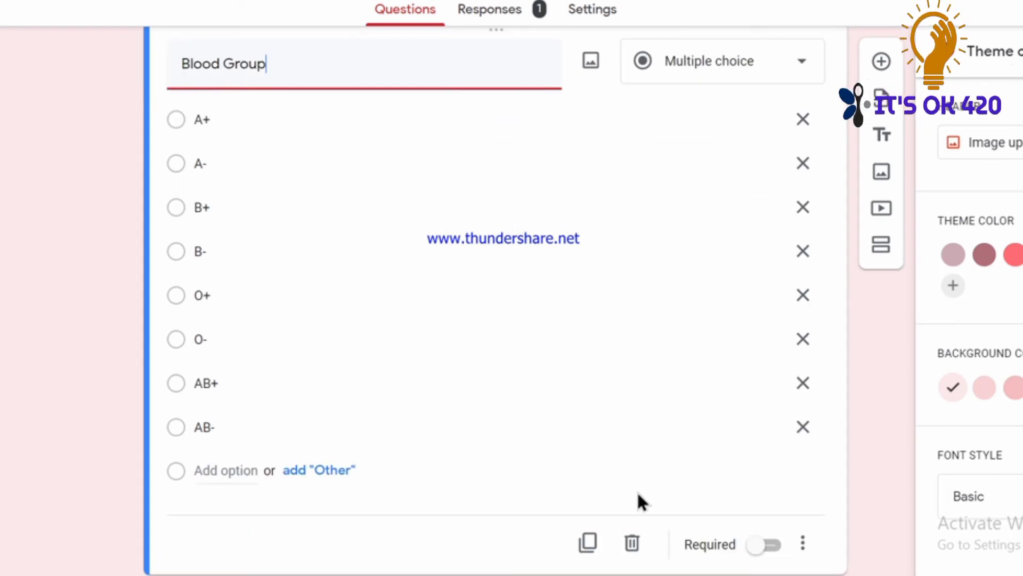
{"action": "left_click", "coordinate": [778, 545]}
- Reopen the form preview and fill the Name and Father Name answers with random placeholder letters
{"action": "scroll", "coordinate": [626, 484], "scroll_direction": "up", "scroll_amount": 15}
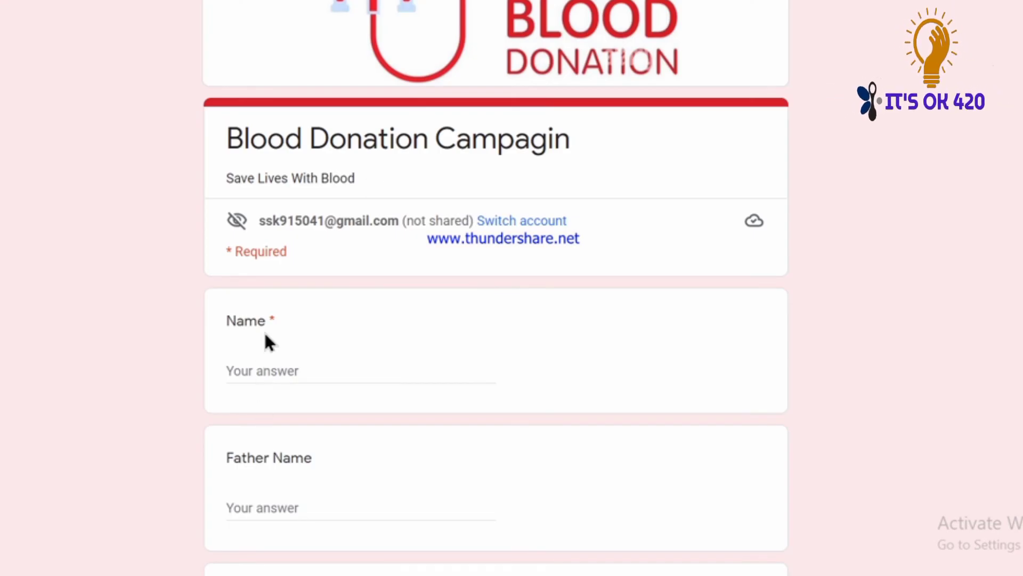
{"action": "left_click", "coordinate": [268, 369]}
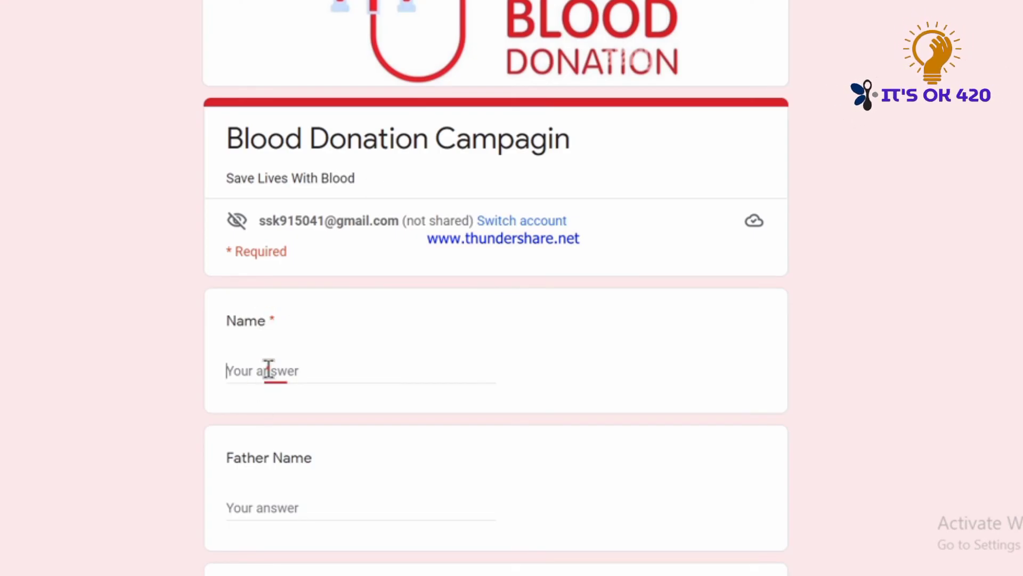
{"action": "type", "text": "CHG"}
{"action": "scroll", "coordinate": [252, 440], "scroll_direction": "down", "scroll_amount": 5}
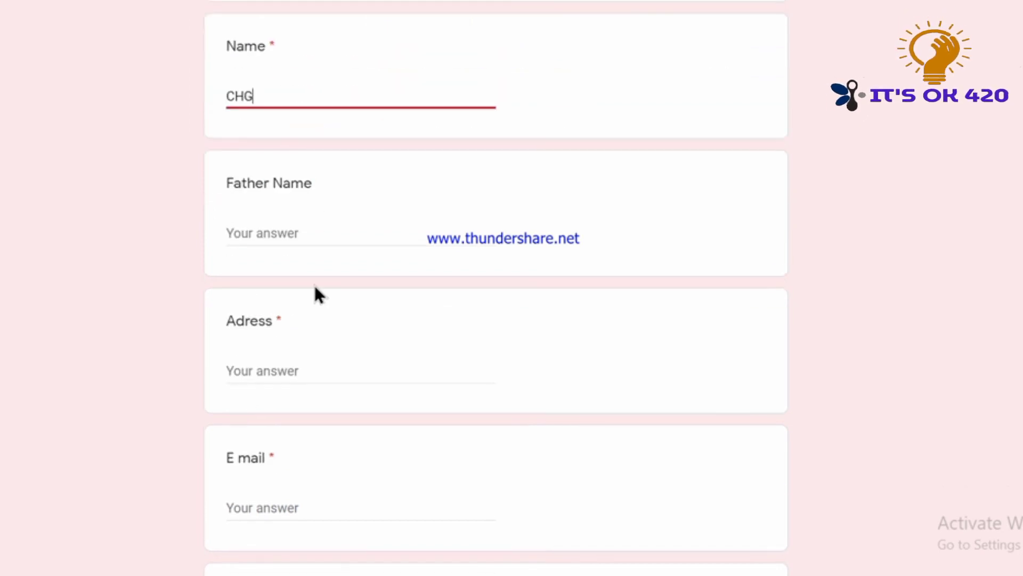
{"action": "left_click", "coordinate": [258, 233]}
{"action": "type", "text": "JHFYHE"}
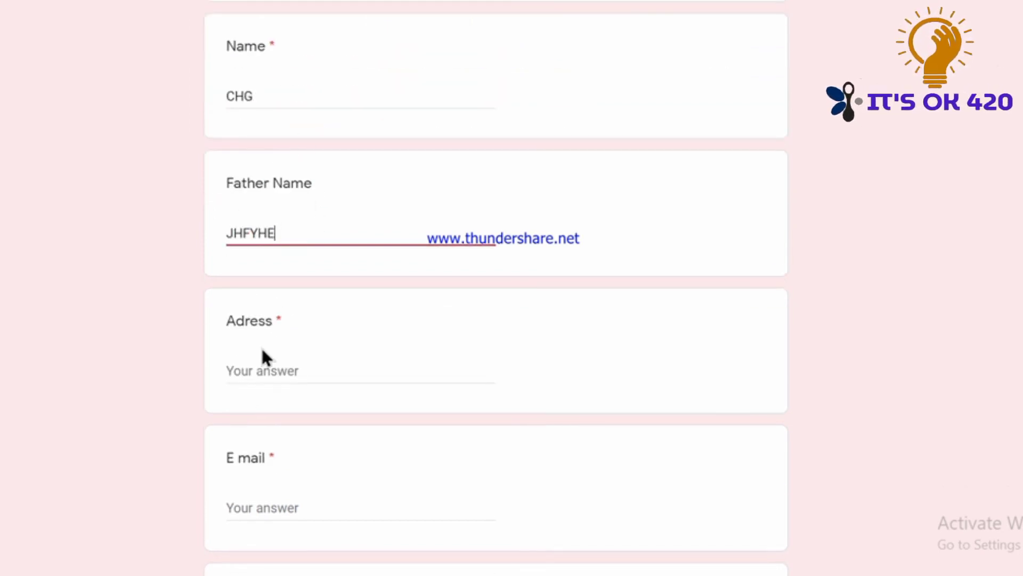
- Leave the required Adress answer empty and fill the E mail and Phone Number answers with random placeholder letters
{"action": "left_click", "coordinate": [235, 373]}
{"action": "scroll", "coordinate": [272, 331], "scroll_direction": "down", "scroll_amount": 5}
{"action": "left_click", "coordinate": [287, 225]}
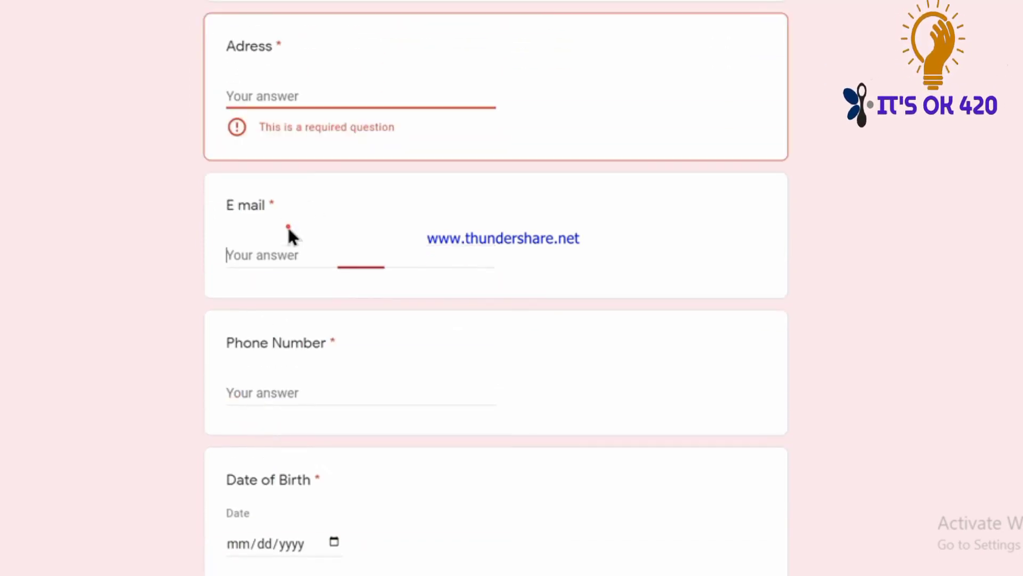
{"action": "type", "text": "DGH DFG"}
{"action": "left_click", "coordinate": [245, 393]}
{"action": "type", "text": "FH GJ"}
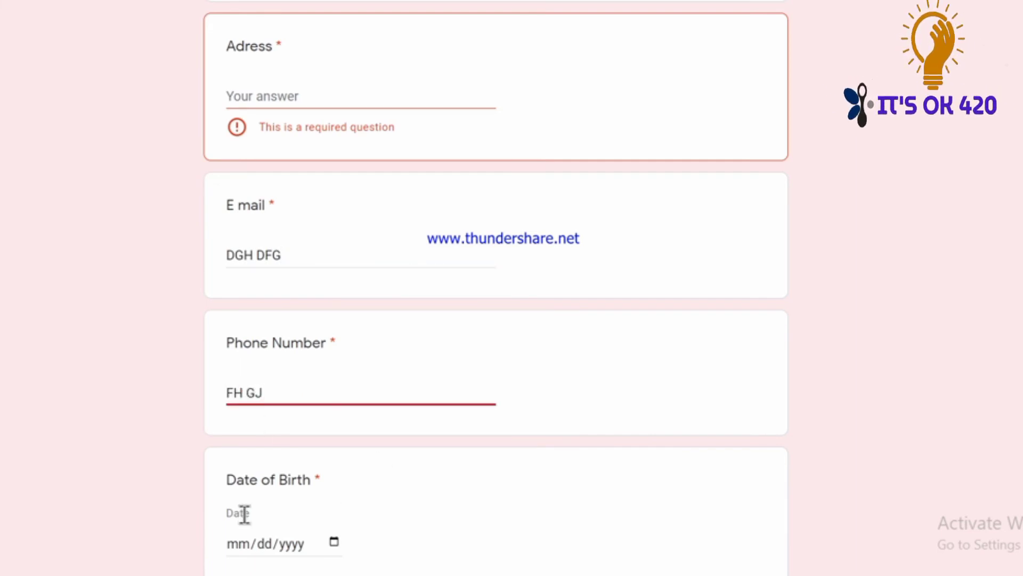
- Fill the required Date of Birth answer with a placeholder date
{"action": "scroll", "coordinate": [244, 514], "scroll_direction": "down", "scroll_amount": 5}
{"action": "left_click", "coordinate": [242, 272]}
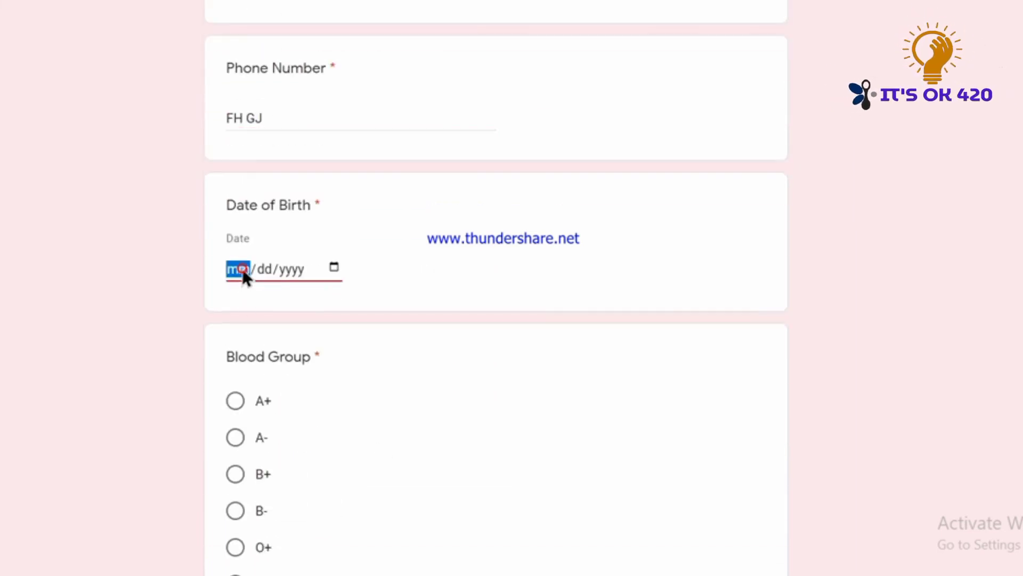
{"action": "type", "text": "111111"}
{"action": "type", "text": "1200"}
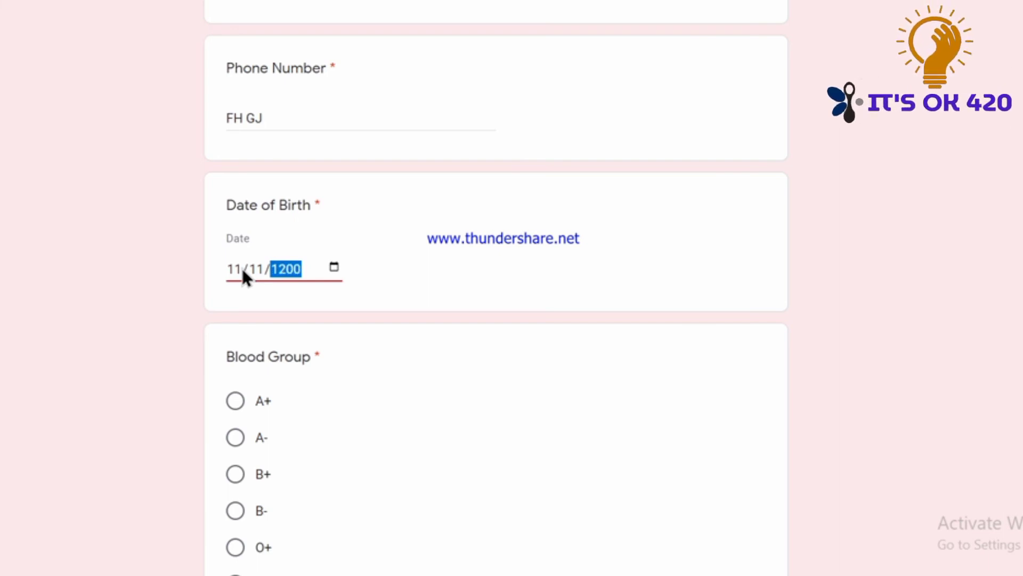
{"action": "type", "text": "0"}
- Choose B- as the Blood Group answer and try to submit the form with the Adress answer empty
{"action": "scroll", "coordinate": [287, 349], "scroll_direction": "down", "scroll_amount": 5}
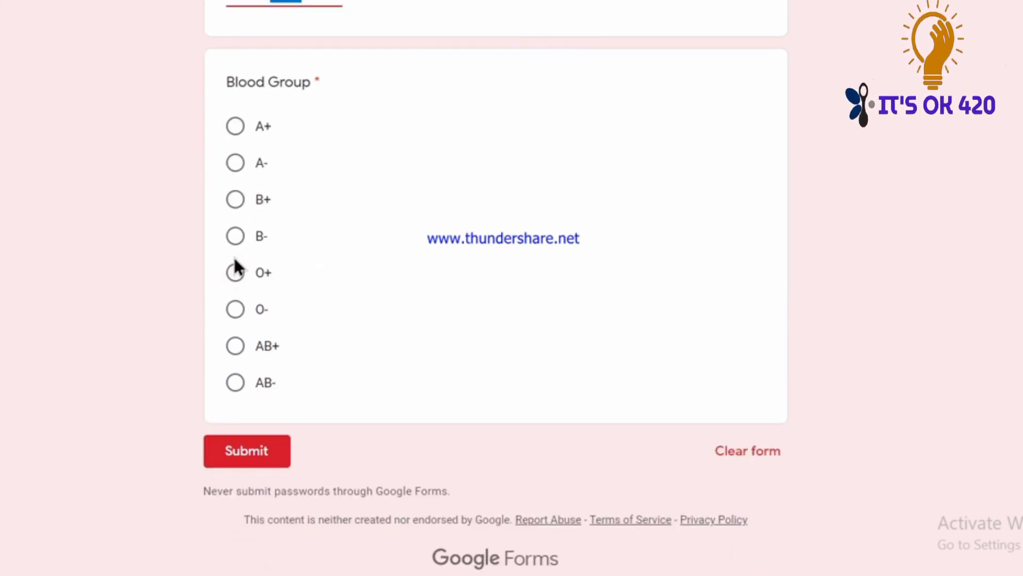
{"action": "left_click", "coordinate": [235, 238]}
{"action": "left_click", "coordinate": [260, 459]}
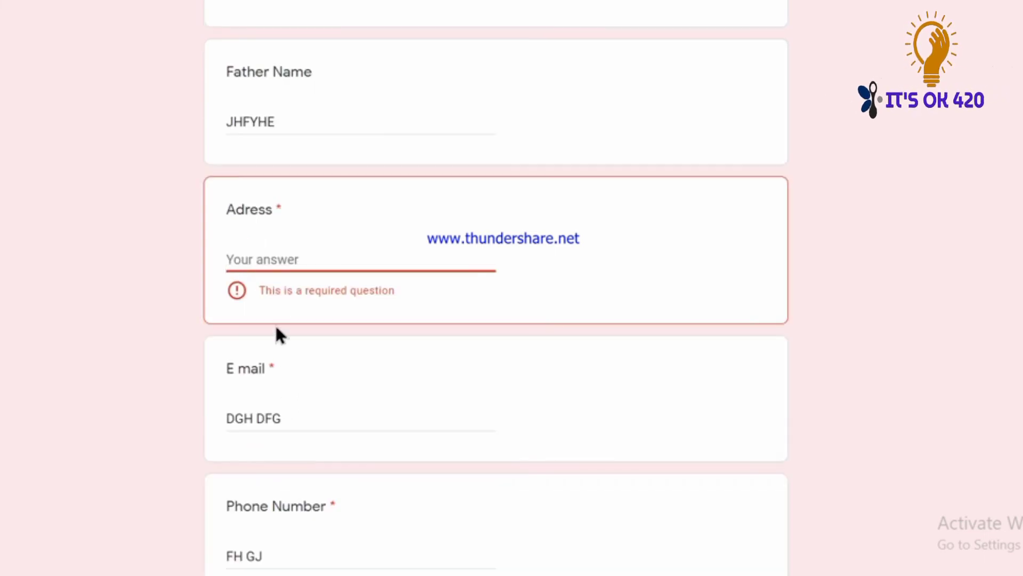
- Fill the required Adress answer with random placeholder letters and submit the form
{"action": "type", "text": "HBFJ"}
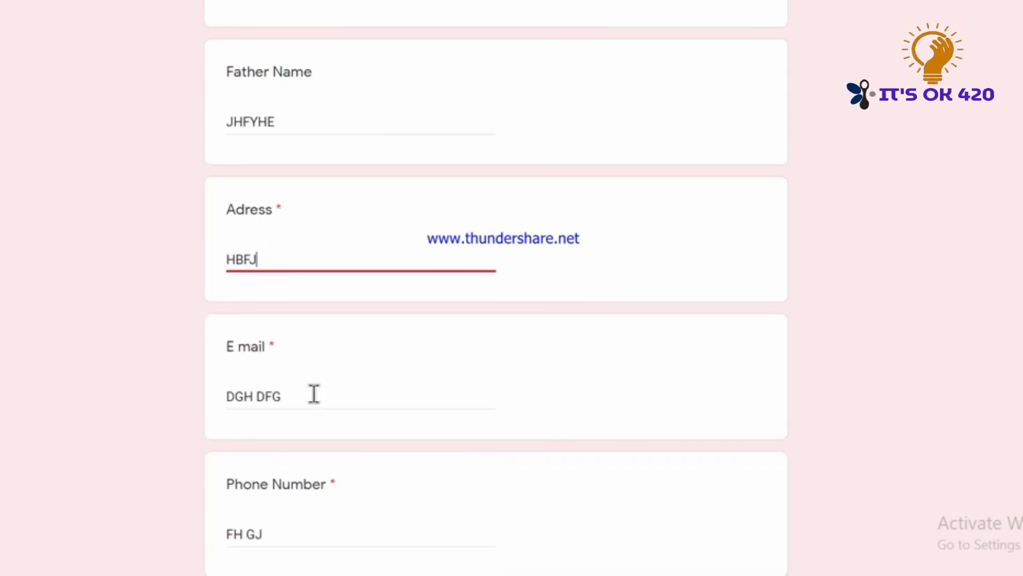
{"action": "scroll", "coordinate": [266, 462], "scroll_direction": "down", "scroll_amount": 10}
{"action": "scroll", "coordinate": [276, 439], "scroll_direction": "down", "scroll_amount": 3}
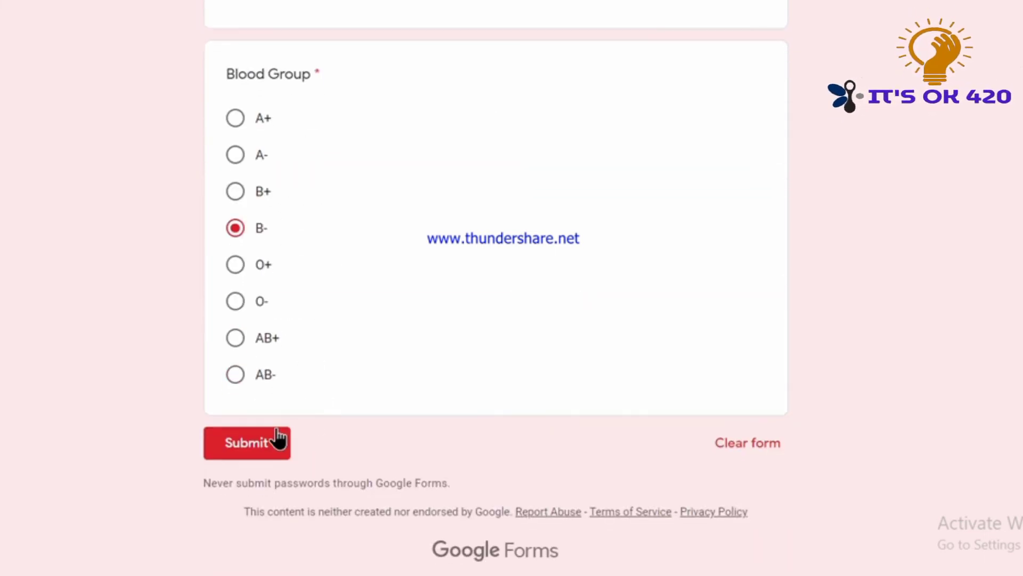
{"action": "left_click", "coordinate": [270, 443]}
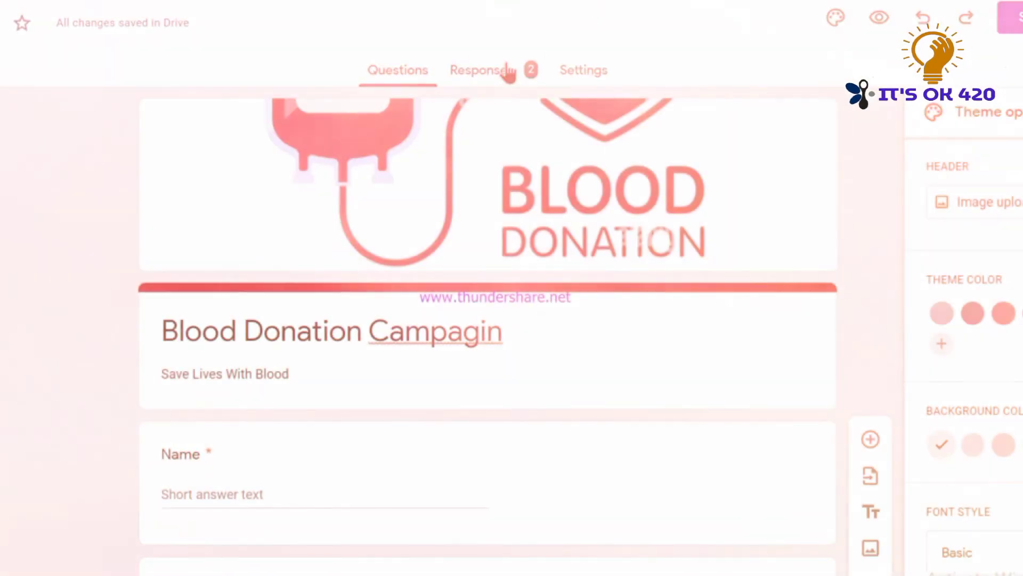
- Return to the form editor and review the summary of the collected responses
{"action": "left_click", "coordinate": [507, 71]}
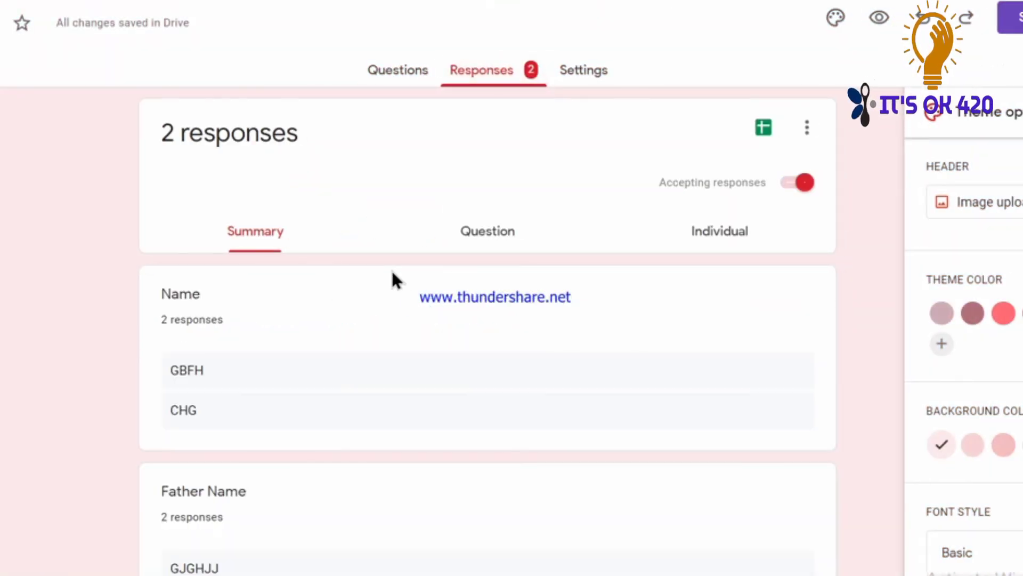
{"action": "scroll", "coordinate": [275, 379], "scroll_direction": "down", "scroll_amount": 15}
{"action": "scroll", "coordinate": [278, 352], "scroll_direction": "down", "scroll_amount": 1}
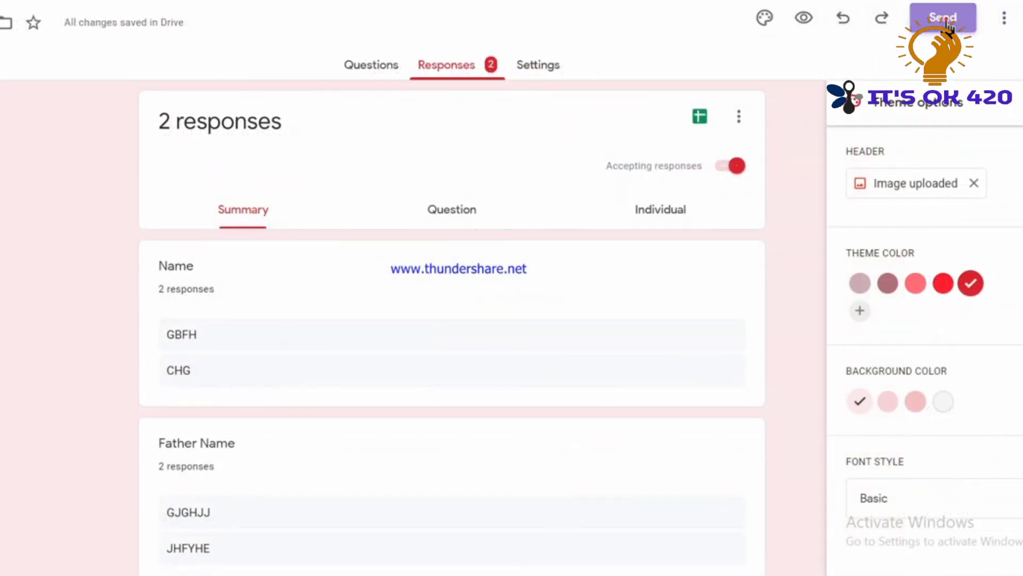
- Open the form's send options, choose sharing by link, and copy the full-length form URL
{"action": "left_click", "coordinate": [944, 19]}
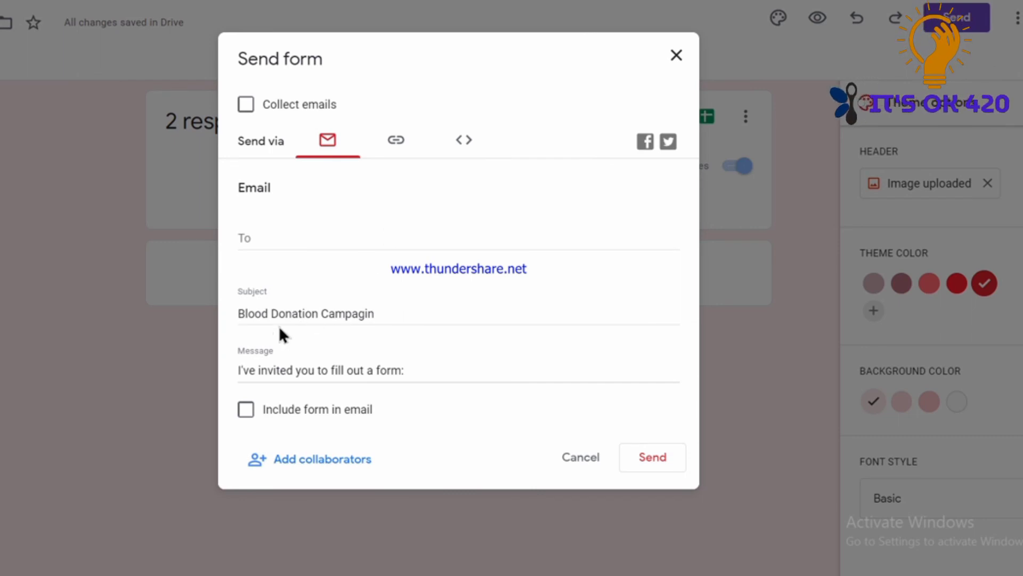
{"action": "left_click", "coordinate": [396, 141]}
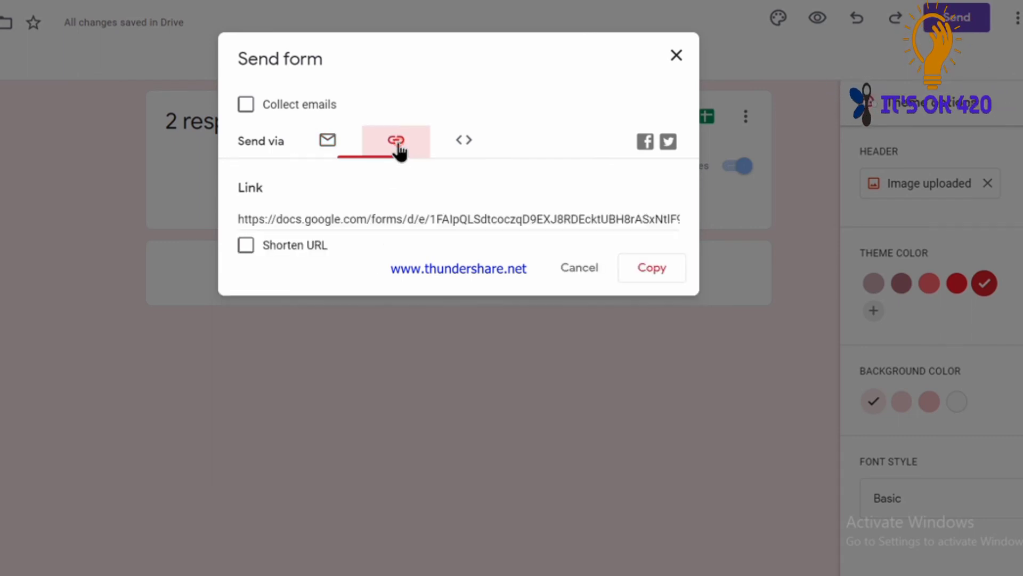
{"action": "left_click", "coordinate": [267, 219]}
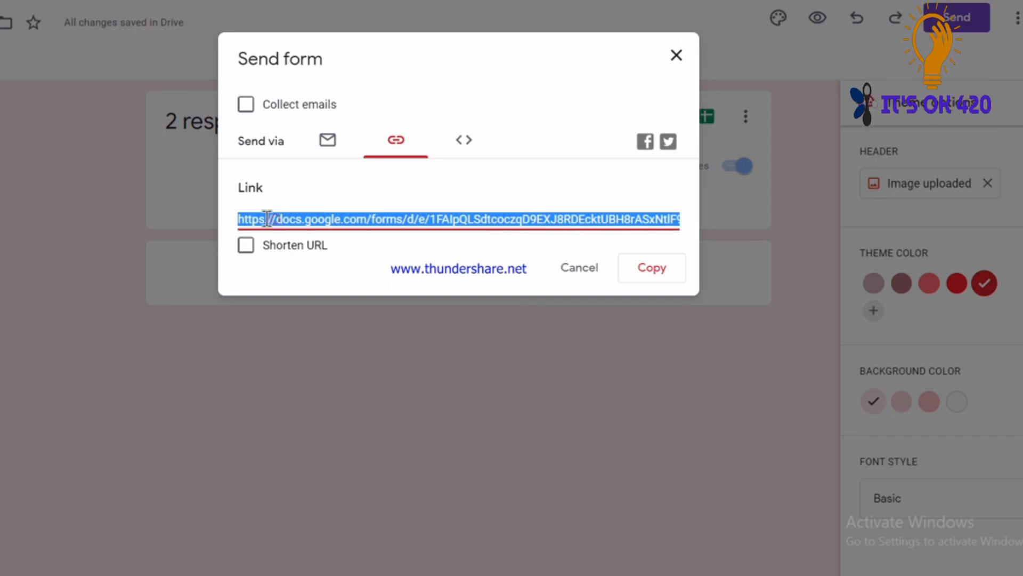
{"action": "left_click", "coordinate": [651, 272]}
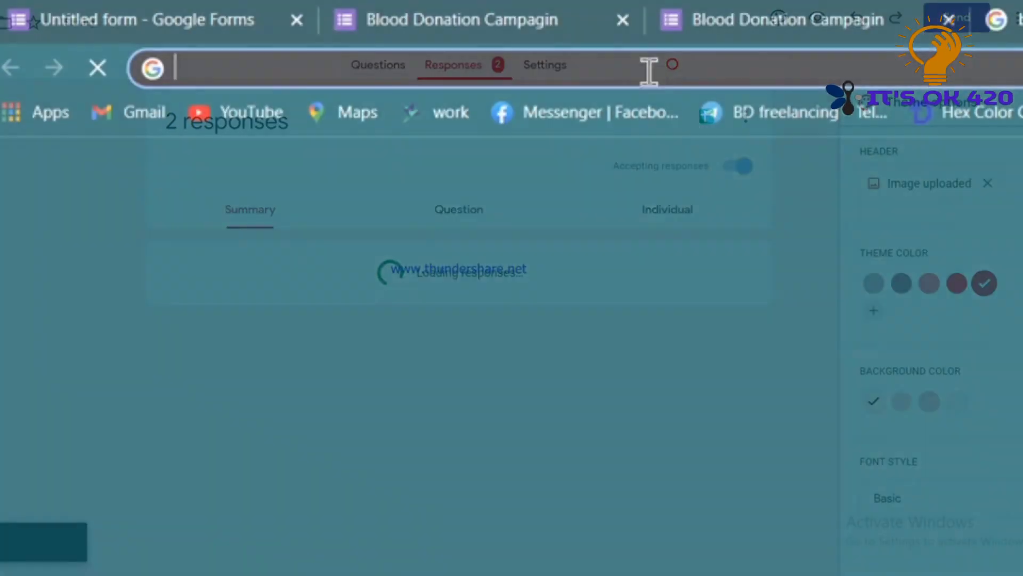
- Open the copied form link in a new browser tab and look over the published blood donation form
{"action": "left_click", "coordinate": [644, 64]}
{"action": "key", "text": "ctrl+v"}
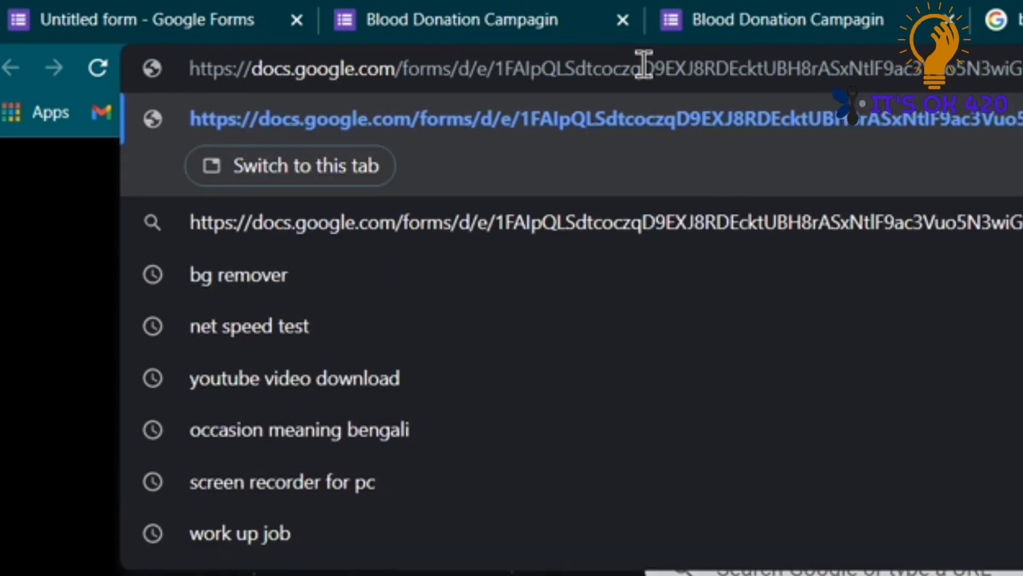
{"action": "key", "text": "Return"}
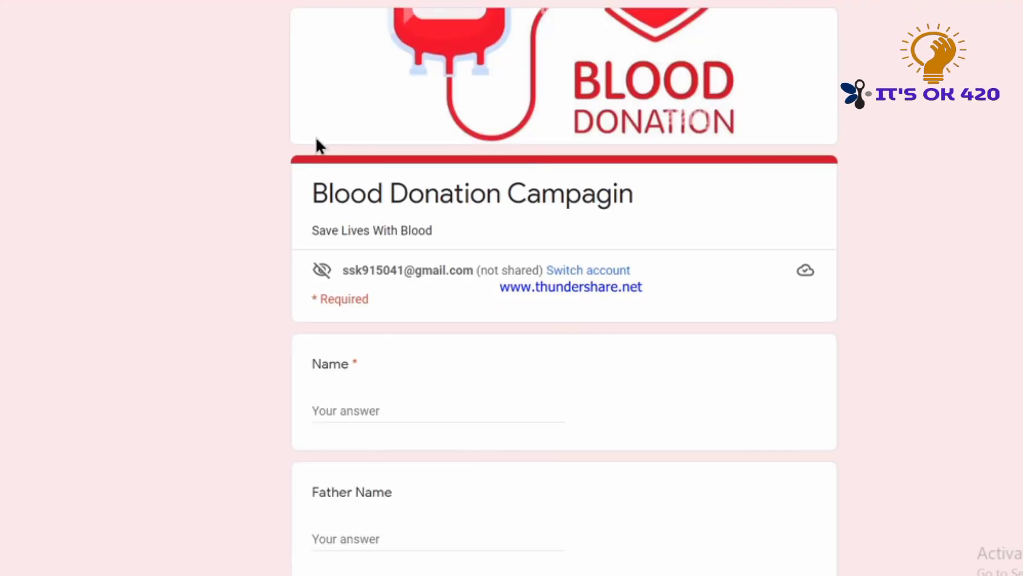
{"action": "scroll", "coordinate": [406, 293], "scroll_direction": "down", "scroll_amount": 10}
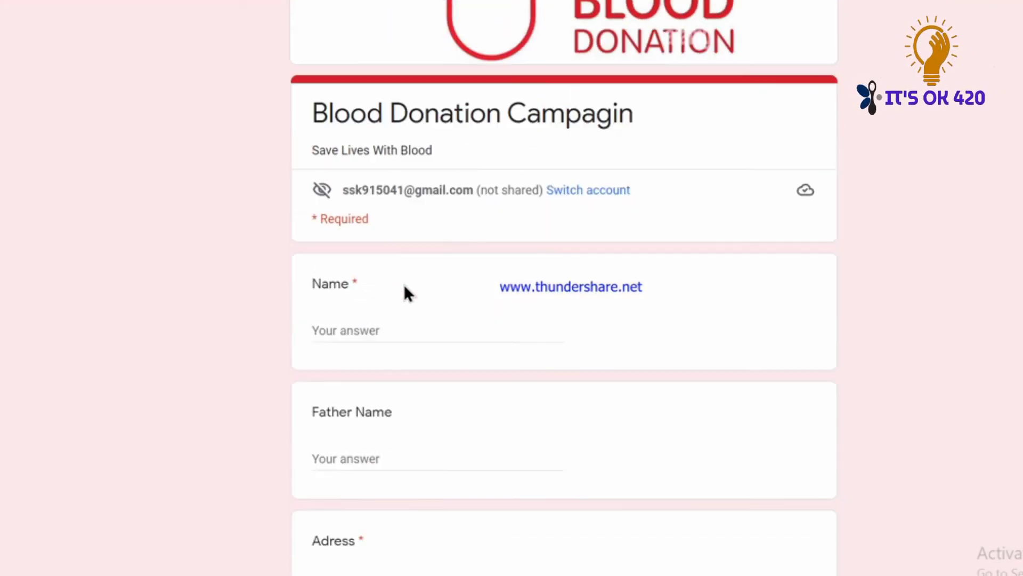
{"action": "scroll", "coordinate": [409, 326], "scroll_direction": "up", "scroll_amount": 15}
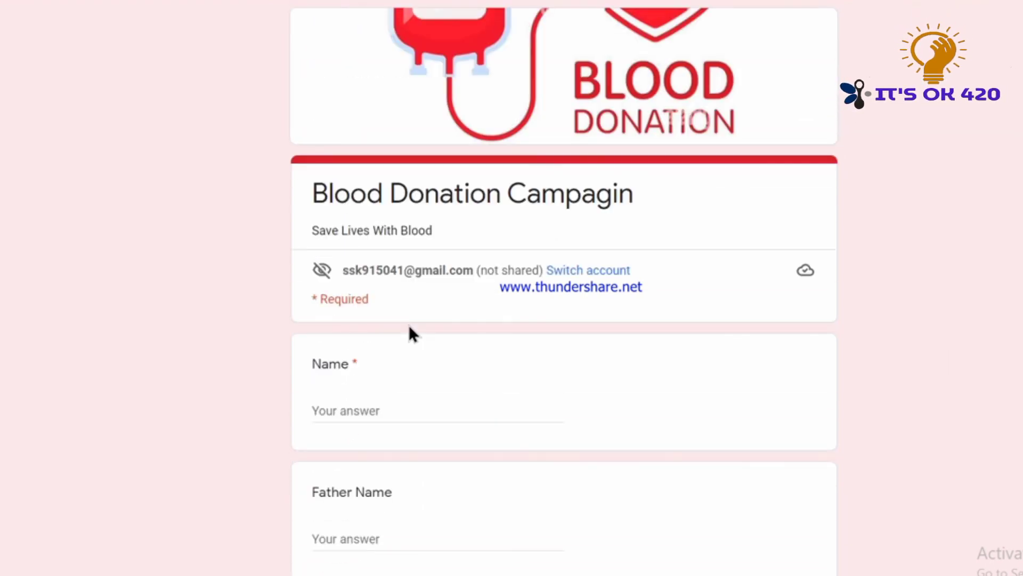